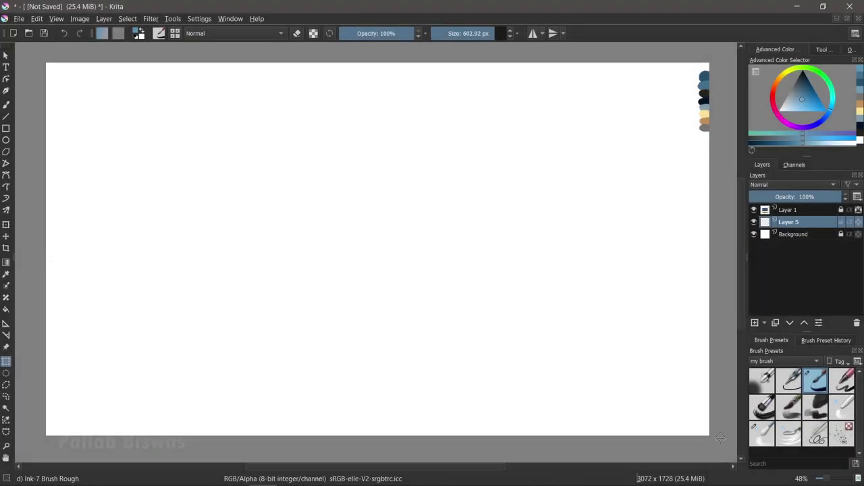
# Drag a wide rectangular selection across the lower part of the canvas for the sea.
pyautogui.moveTo(31, 259); pyautogui.dragTo(724, 447)
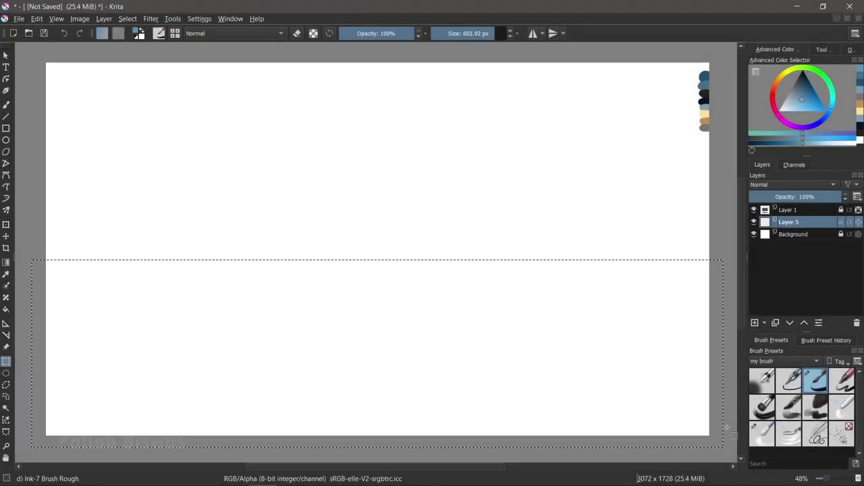
# Fill the selected sea area dark blue, then paint the sky blue on a new layer above Background.
pyautogui.keyDown('ctrl'); pyautogui.click(705, 75); pyautogui.keyUp('ctrl')
pyautogui.moveTo(685, 270); pyautogui.dragTo(349, 365)
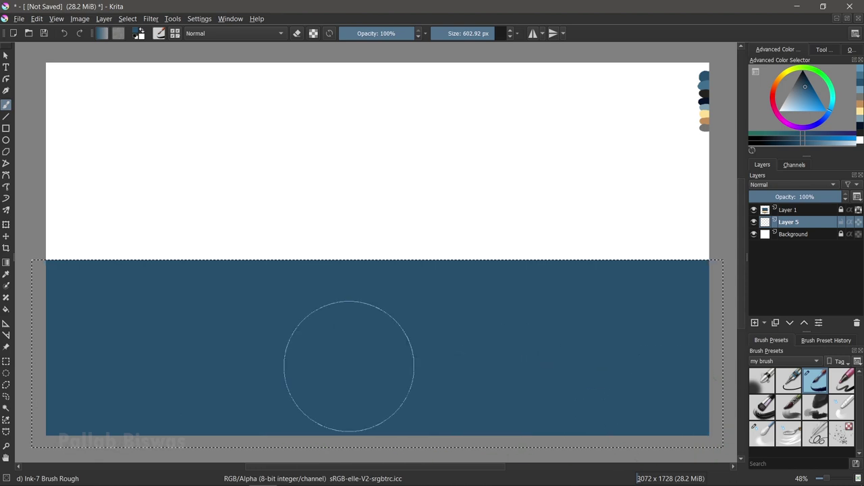
pyautogui.hotkey('ctrl', 'shift', 'a')
pyautogui.click(777, 234)
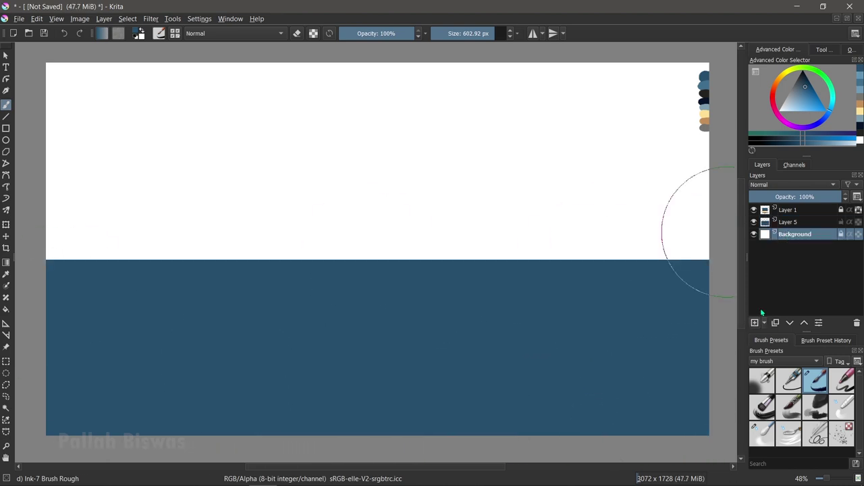
pyautogui.click(755, 323)
pyautogui.moveTo(655, 158)
pyautogui.mouseDown()
pyautogui.moveTo(162, 232)
pyautogui.moveTo(367, 74)
pyautogui.moveTo(378, 150)
pyautogui.moveTo(695, 270)
pyautogui.mouseUp()
# Add downward-darkening gradients over the sky on Layer 6 and the bottom of the sea.
pyautogui.press('pageup')
pyautogui.click(7, 263)
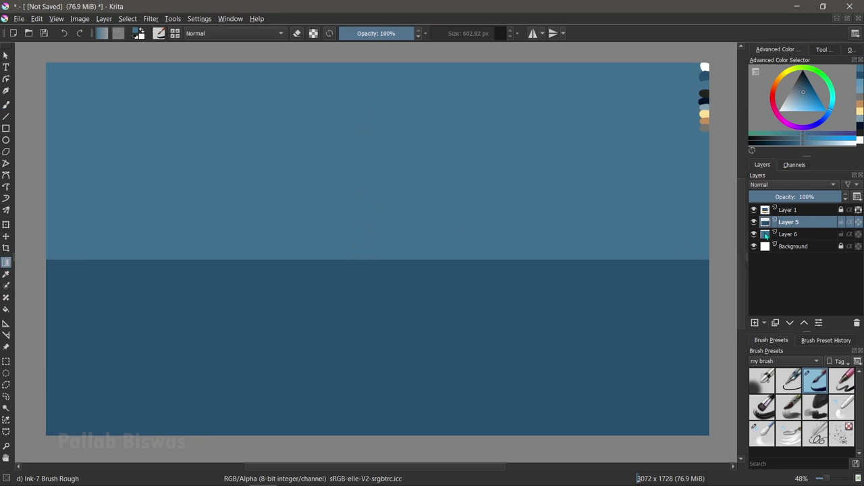
pyautogui.click(765, 235)
pyautogui.moveTo(369, 69); pyautogui.dragTo(376, 205)
pyautogui.press('pageup')
pyautogui.moveTo(385, 432); pyautogui.dragTo(392, 298)
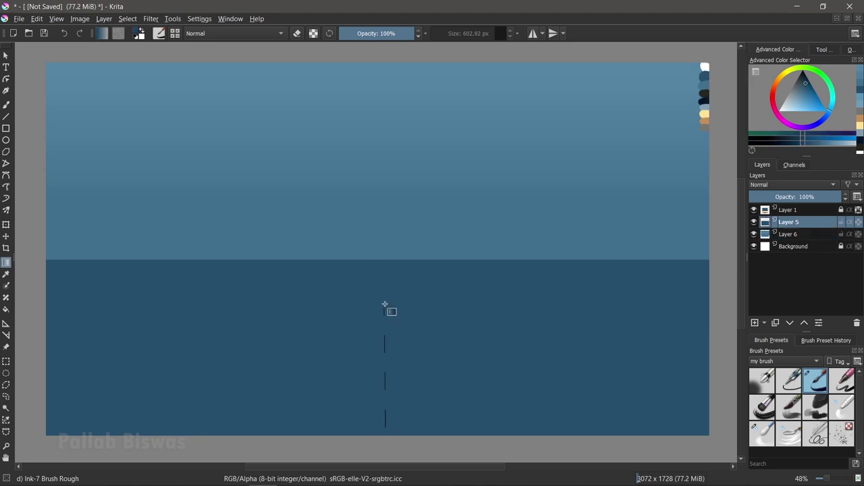
pyautogui.hotkey('ctrl', 'z')
pyautogui.moveTo(370, 431); pyautogui.dragTo(376, 297)
# Add an empty layer above the sea and save the painting as concept art 2.kra.
pyautogui.press('Insert')
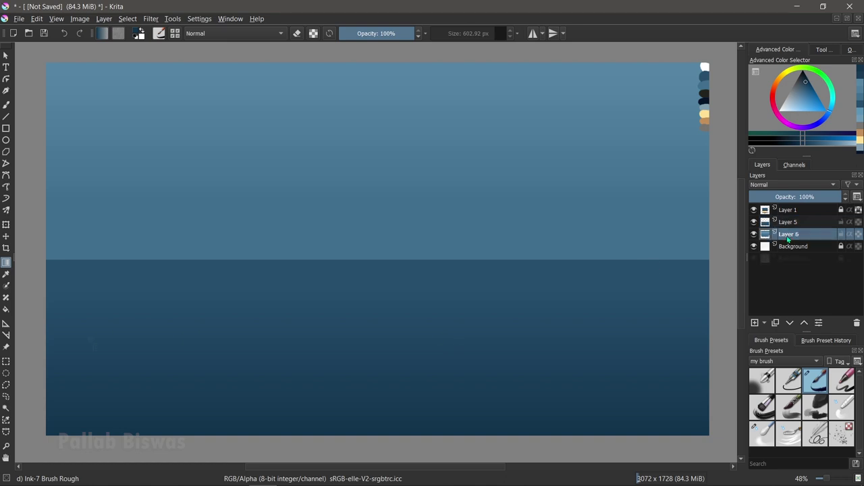
pyautogui.hotkey('ctrl', 's')
pyautogui.press('-')
pyautogui.press('l')
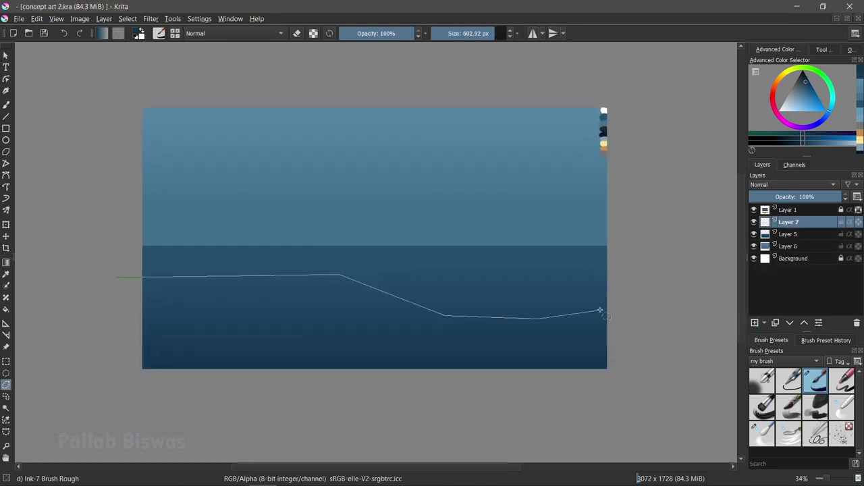
# Close the first angled band outline across the sea and paint it light blue.
pyautogui.doubleClick(101, 336)
pyautogui.press('b')
pyautogui.keyDown('ctrl'); pyautogui.click(608, 145); pyautogui.keyUp('ctrl')
pyautogui.moveTo(352, 297)
pyautogui.mouseDown()
pyautogui.moveTo(173, 290)
pyautogui.moveTo(115, 318)
pyautogui.moveTo(581, 338)
pyautogui.mouseUp()
# Outline a second, wider angled band above the first and fill it light blue.
pyautogui.press('l')
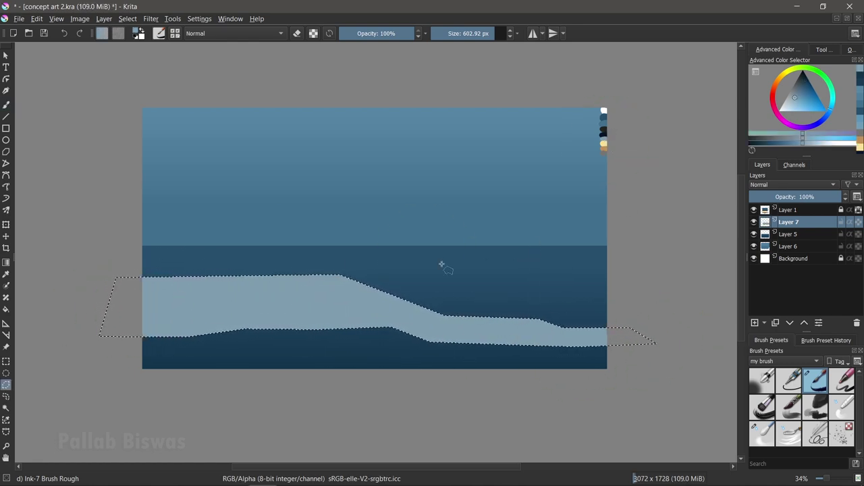
pyautogui.click(446, 304)
pyautogui.click(546, 308)
pyautogui.click(573, 295)
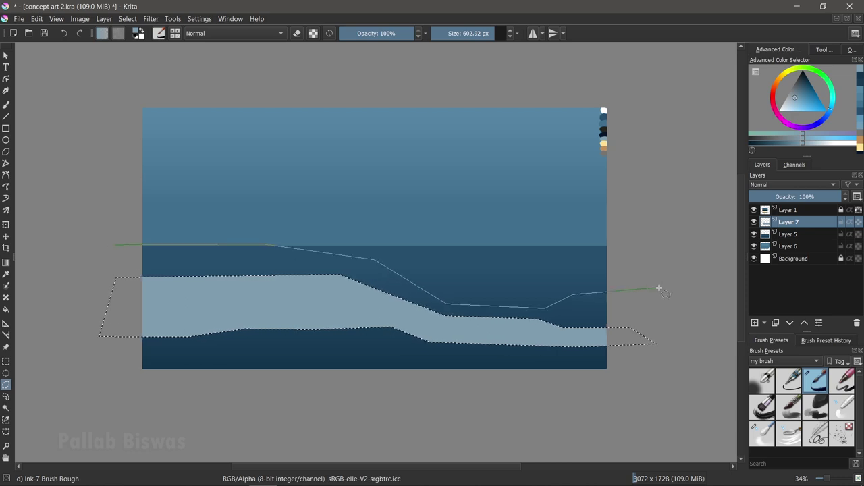
pyautogui.click(480, 254)
pyautogui.click(415, 223)
pyautogui.click(216, 208)
pyautogui.click(64, 215)
pyautogui.doubleClick(59, 266)
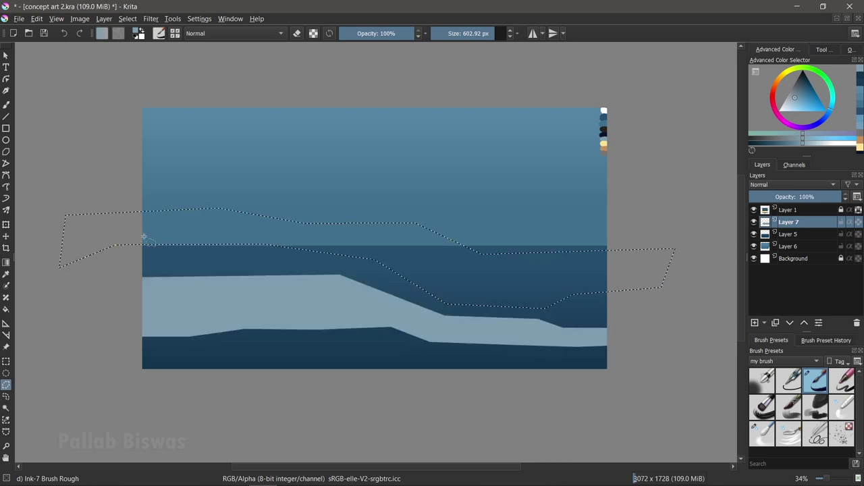
pyautogui.press('b')
pyautogui.moveTo(120, 263)
pyautogui.mouseDown()
pyautogui.moveTo(308, 228)
pyautogui.moveTo(580, 282)
pyautogui.mouseUp()
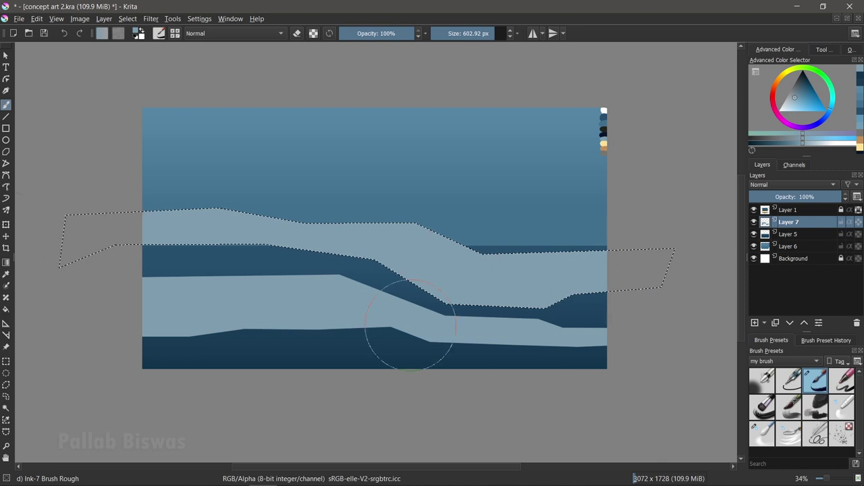
# Outline a thin third band higher up and paint it light blue.
pyautogui.click(6, 385)
pyautogui.click(104, 161)
pyautogui.click(337, 160)
pyautogui.click(430, 176)
pyautogui.click(294, 182)
pyautogui.click(42, 196)
pyautogui.doubleClick(68, 164)
pyautogui.press('b')
pyautogui.moveTo(128, 175); pyautogui.dragTo(426, 177)
# Outline a fourth band in the sky, fill it light blue, and clear the selection.
pyautogui.click(6, 385)
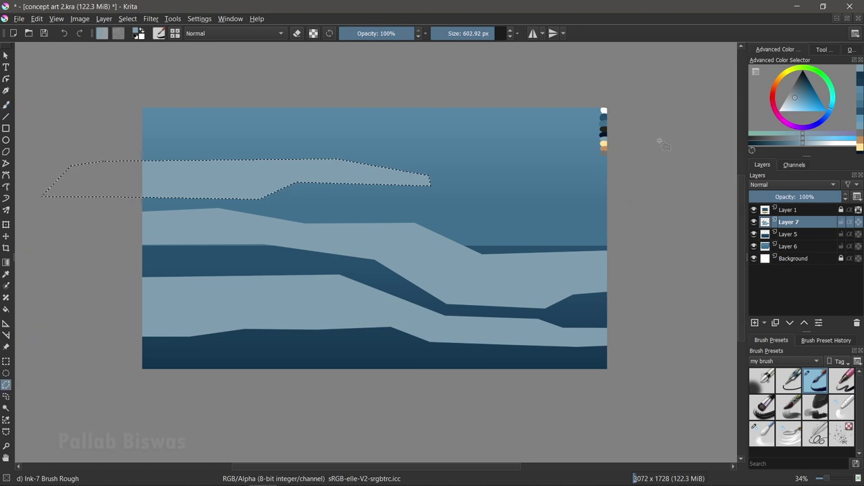
pyautogui.click(270, 136)
pyautogui.click(231, 148)
pyautogui.click(398, 151)
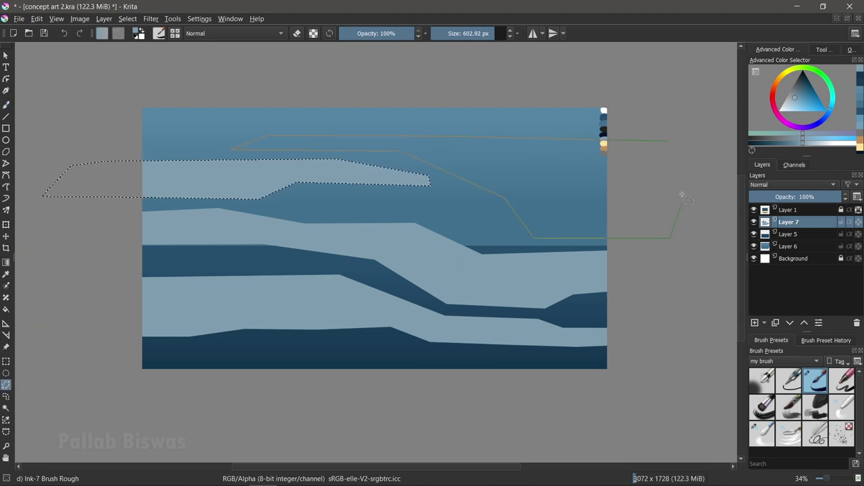
pyautogui.click(667, 140)
pyautogui.press('b')
pyautogui.moveTo(513, 162); pyautogui.dragTo(611, 206)
pyautogui.hotkey('ctrl', 'shift', 'a')
pyautogui.hotkey('ctrl', 't')
# Pull the band layer's corners down toward the canvas bottom into a perspective plane.
pyautogui.moveTo(676, 133); pyautogui.dragTo(599, 291)
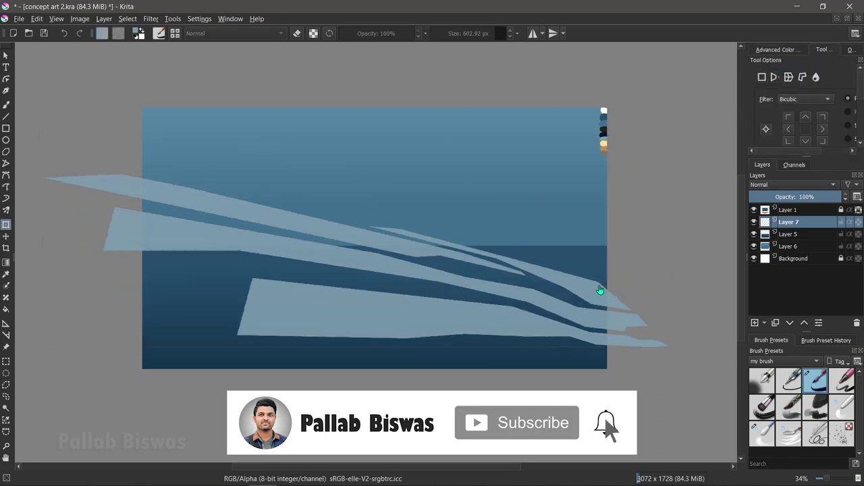
pyautogui.moveTo(50, 143); pyautogui.dragTo(61, 361)
pyautogui.moveTo(674, 345); pyautogui.dragTo(696, 382)
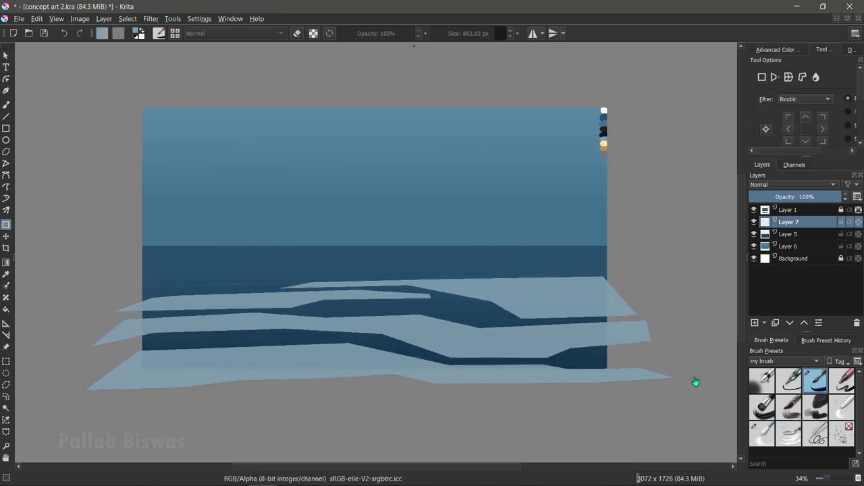
pyautogui.press('-')
# Widen and flatten the striped plane into horizontal streaks, then apply the perspective transform.
pyautogui.moveTo(112, 366)
pyautogui.mouseDown()
pyautogui.moveTo(145, 335)
pyautogui.moveTo(87, 330)
pyautogui.mouseUp()
pyautogui.moveTo(688, 388); pyautogui.dragTo(700, 334)
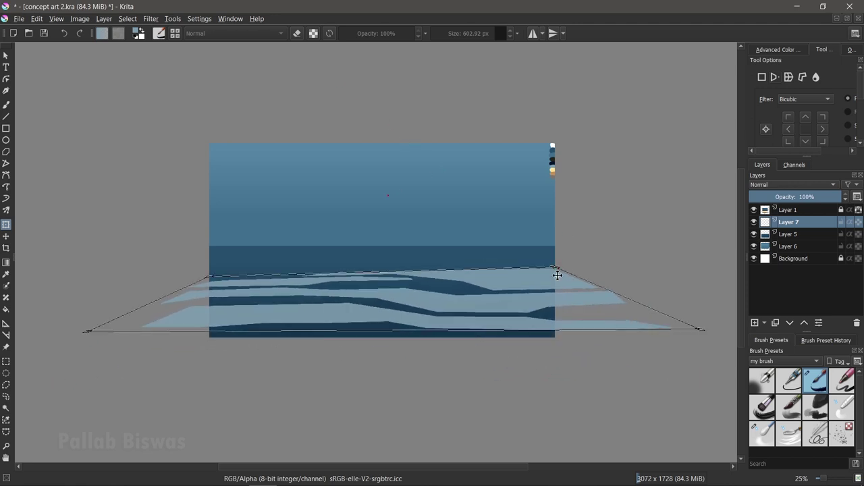
pyautogui.moveTo(557, 275); pyautogui.dragTo(561, 283)
pyautogui.moveTo(87, 331); pyautogui.dragTo(27, 333)
pyautogui.moveTo(703, 330); pyautogui.dragTo(712, 334)
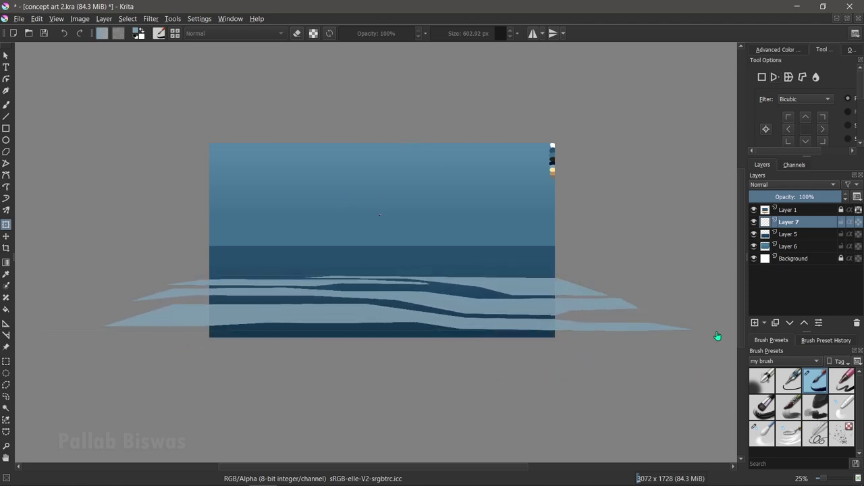
pyautogui.moveTo(195, 278); pyautogui.dragTo(191, 265)
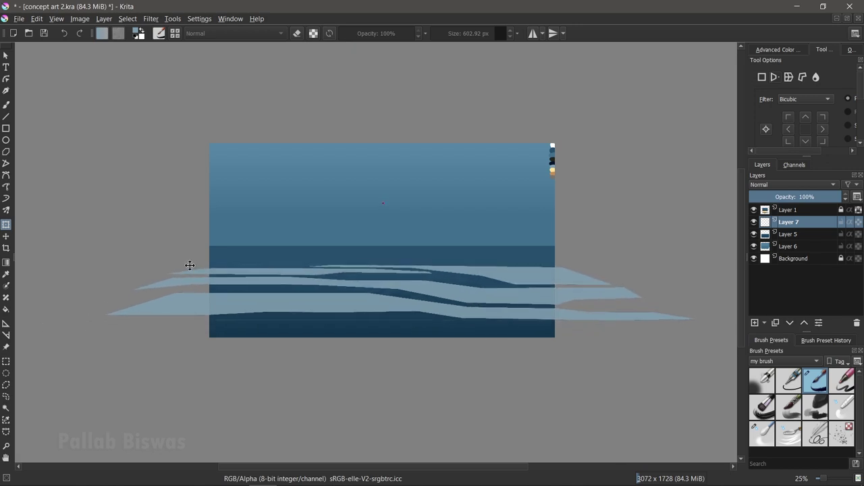
pyautogui.moveTo(19, 318); pyautogui.dragTo(23, 332)
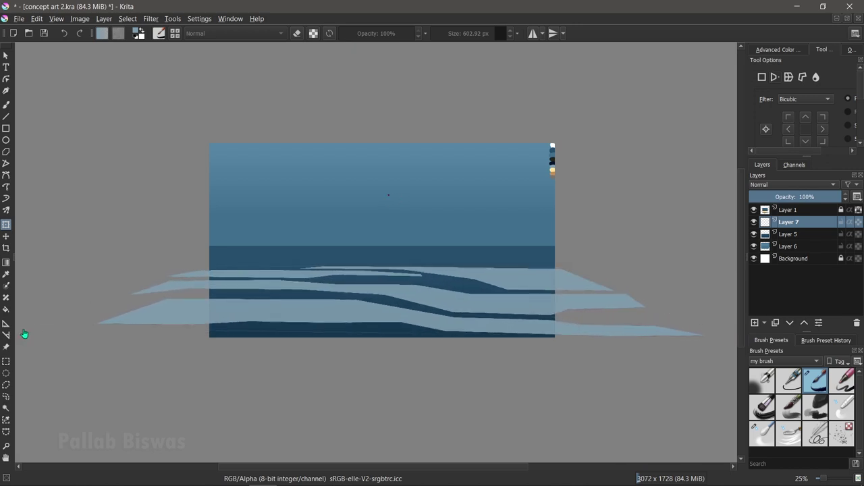
pyautogui.press('Return')
pyautogui.scroll(2, 426, 311)
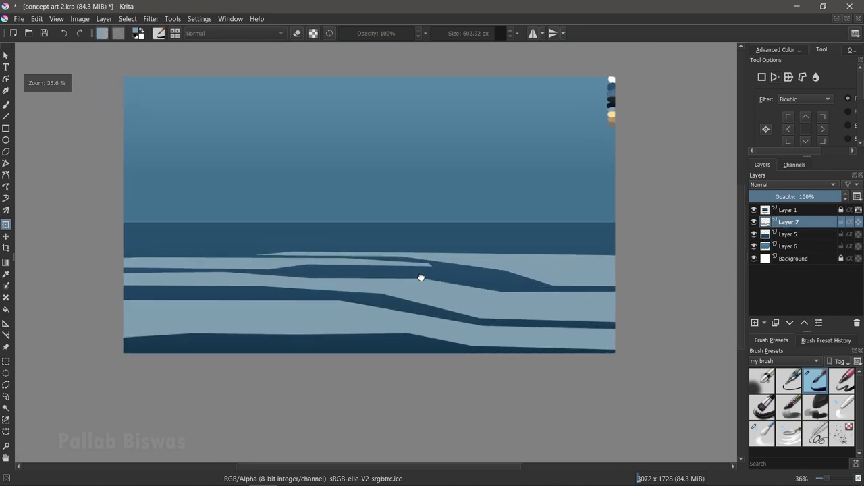
pyautogui.scroll(1, 412, 262)
# On a new Layer 8, outline a strip along the horizon and paint it light blue.
pyautogui.click(755, 324)
pyautogui.click(6, 385)
pyautogui.click(65, 237)
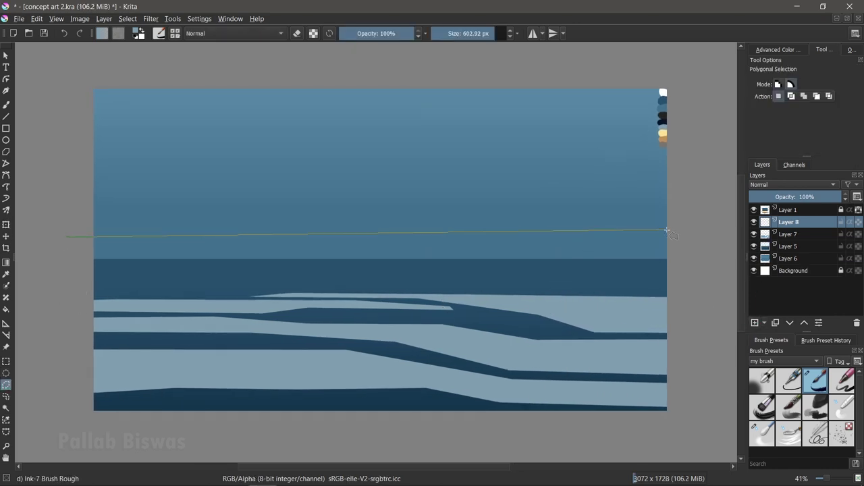
pyautogui.doubleClick(198, 244)
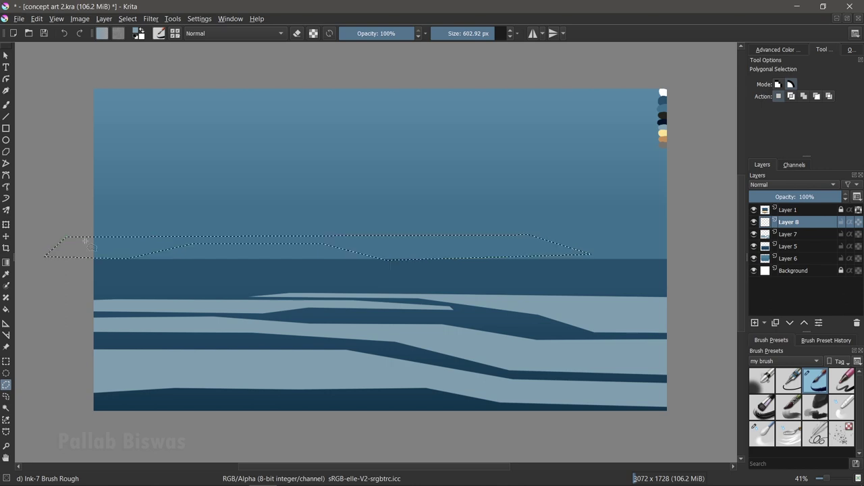
pyautogui.press('b')
pyautogui.moveTo(73, 239); pyautogui.dragTo(614, 245)
# Move the strip just below the horizon, then nudge Layer 7's wave bands slightly down.
pyautogui.hotkey('ctrl', 't')
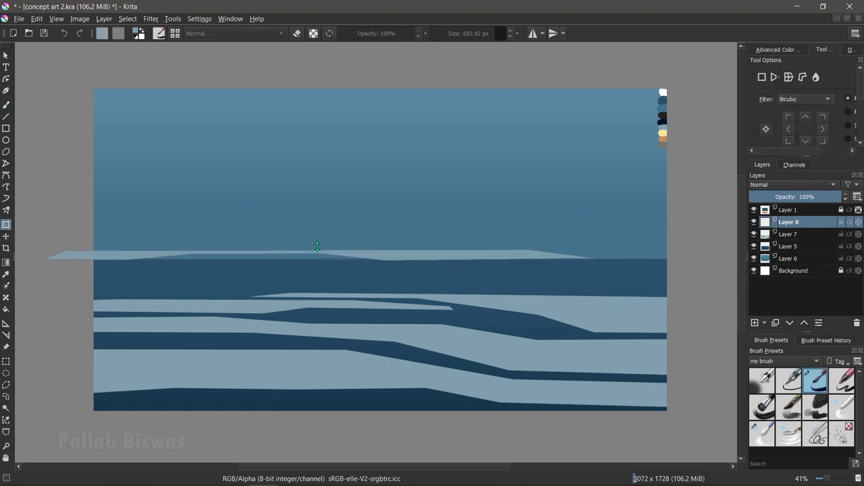
pyautogui.moveTo(591, 235); pyautogui.dragTo(444, 227)
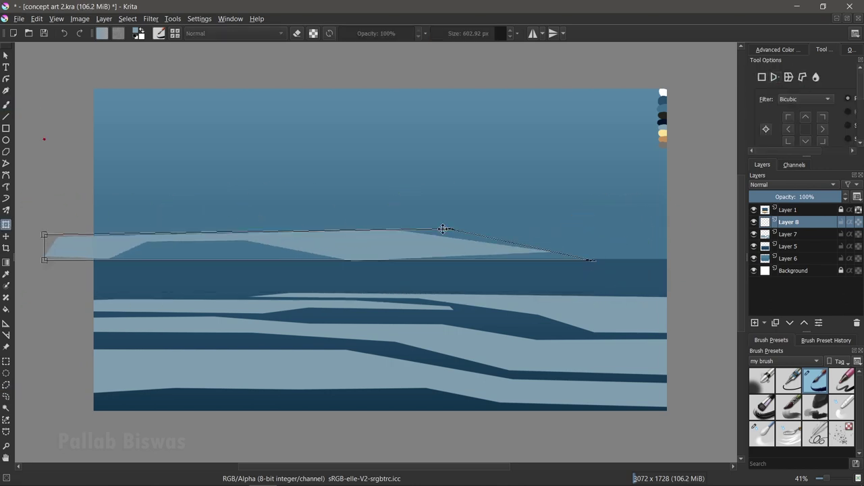
pyautogui.moveTo(168, 236); pyautogui.dragTo(48, 245)
pyautogui.hotkey('ctrl', 'z')
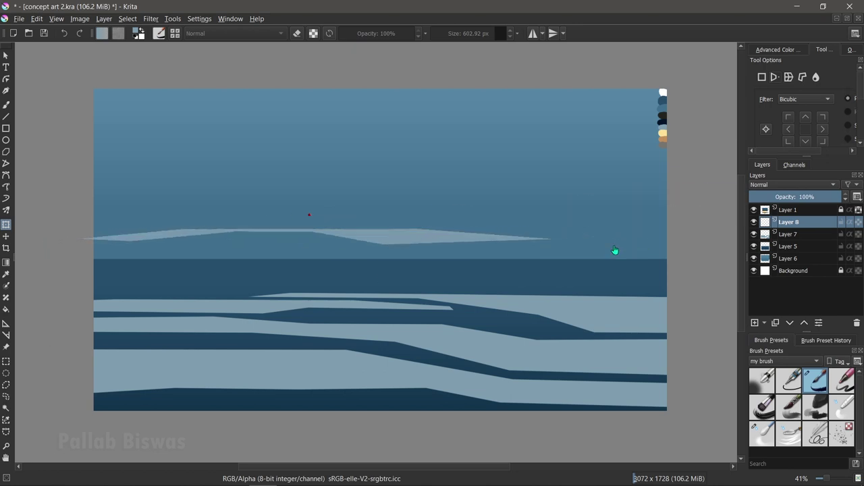
pyautogui.hotkey('ctrl', 'z')
pyautogui.hotkey('ctrl', 'z')
pyautogui.hotkey('ctrl', 'z')
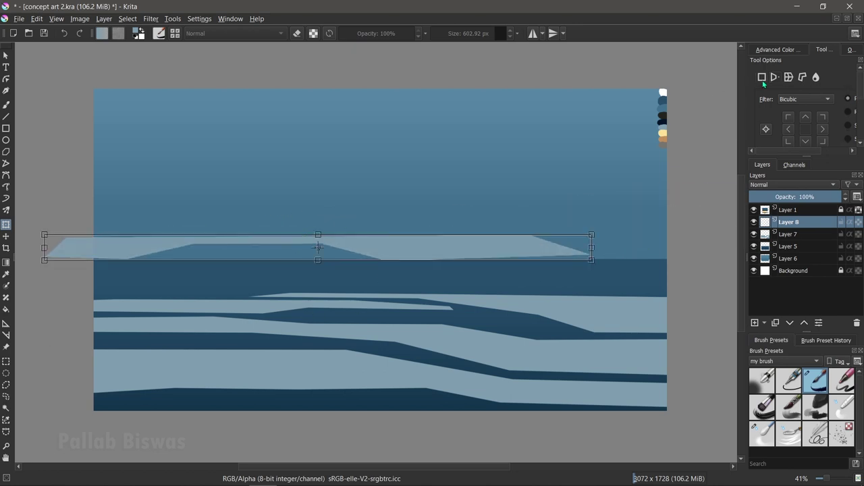
pyautogui.moveTo(318, 247); pyautogui.dragTo(333, 289)
pyautogui.press('Return')
pyautogui.press('Return')
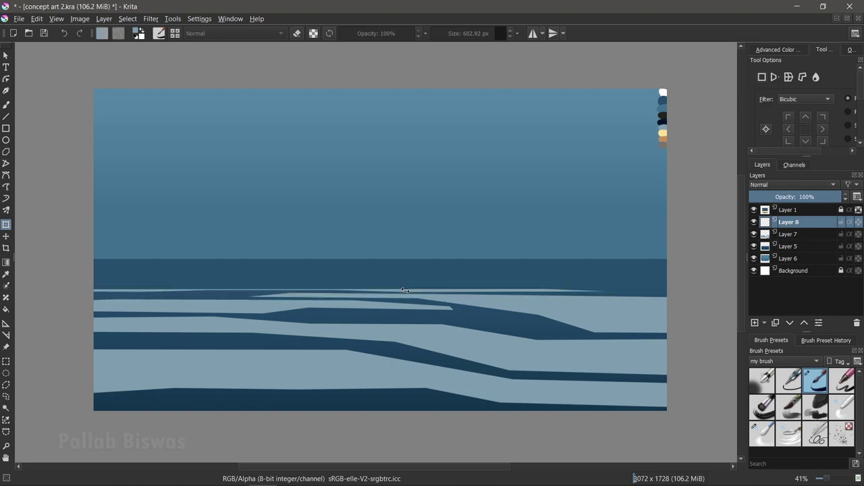
pyautogui.click(787, 234)
pyautogui.moveTo(380, 291); pyautogui.dragTo(381, 293)
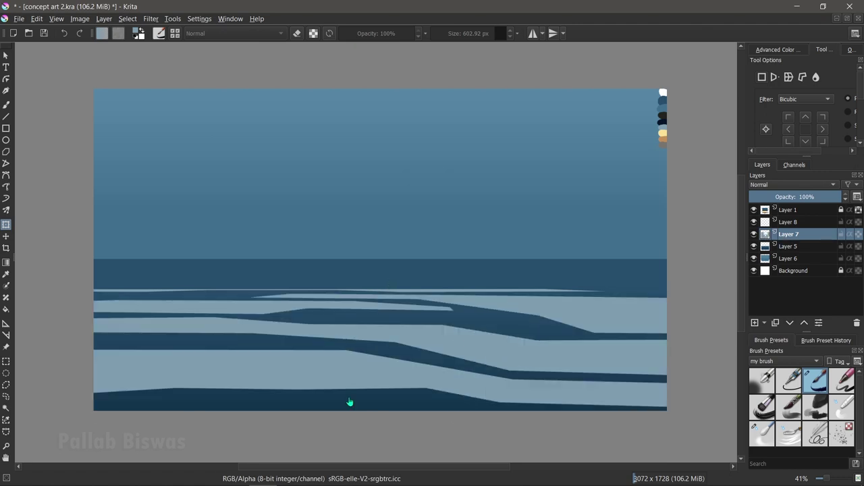
# Delete Layer 8 and outline a thin light-blue sliver along the horizon instead.
pyautogui.click(783, 222)
pyautogui.hotkey('shift', 'Delete')
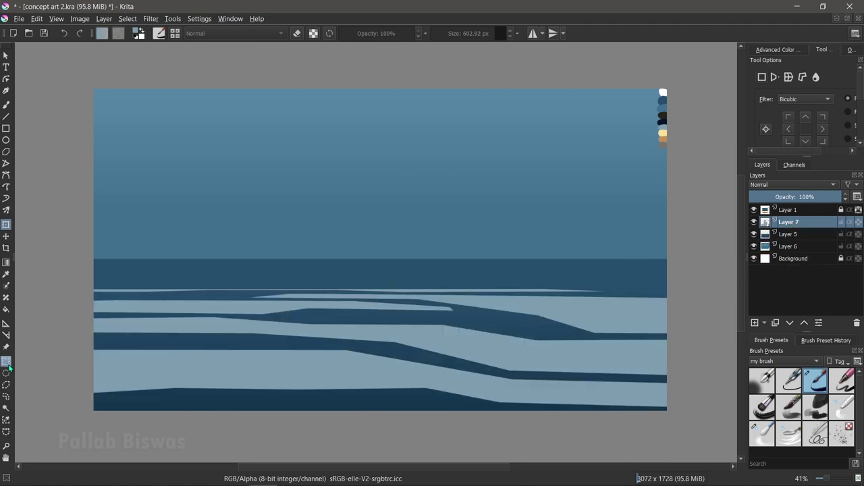
pyautogui.click(6, 384)
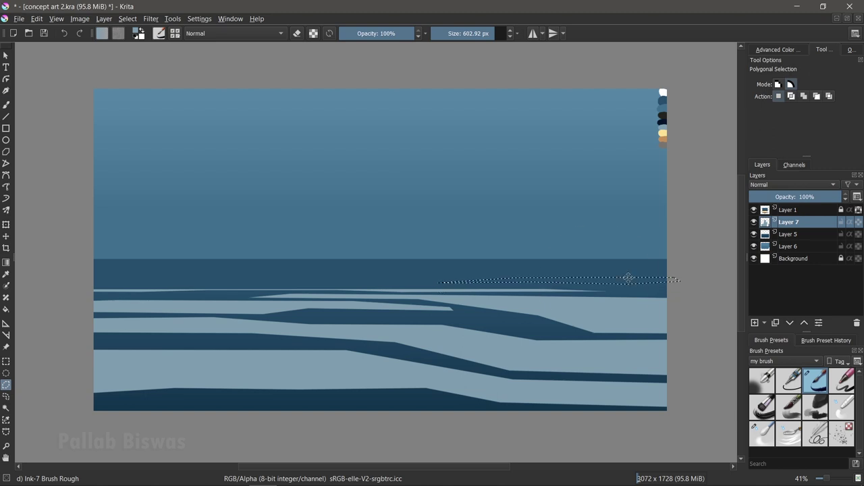
pyautogui.press('b')
pyautogui.moveTo(667, 278); pyautogui.dragTo(635, 280)
pyautogui.click(6, 384)
pyautogui.click(94, 280)
pyautogui.click(339, 284)
pyautogui.doubleClick(68, 284)
pyautogui.press('b')
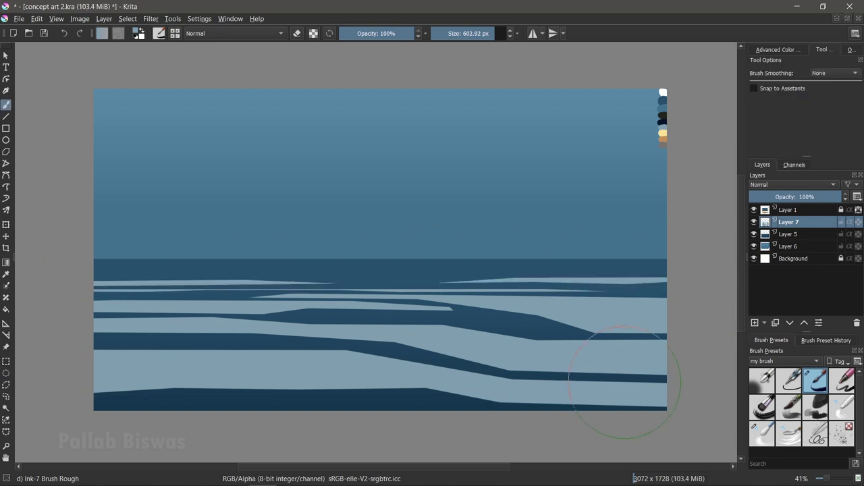
# Freehand-select a wave band under the horizon and reposition it with a transform.
pyautogui.click(6, 397)
pyautogui.moveTo(79, 289); pyautogui.dragTo(125, 289)
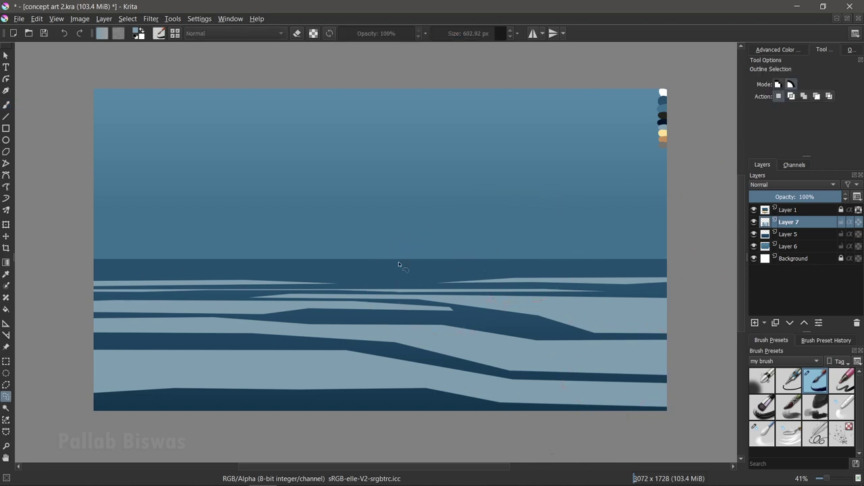
pyautogui.moveTo(615, 287); pyautogui.dragTo(77, 286)
pyautogui.hotkey('ctrl', 't')
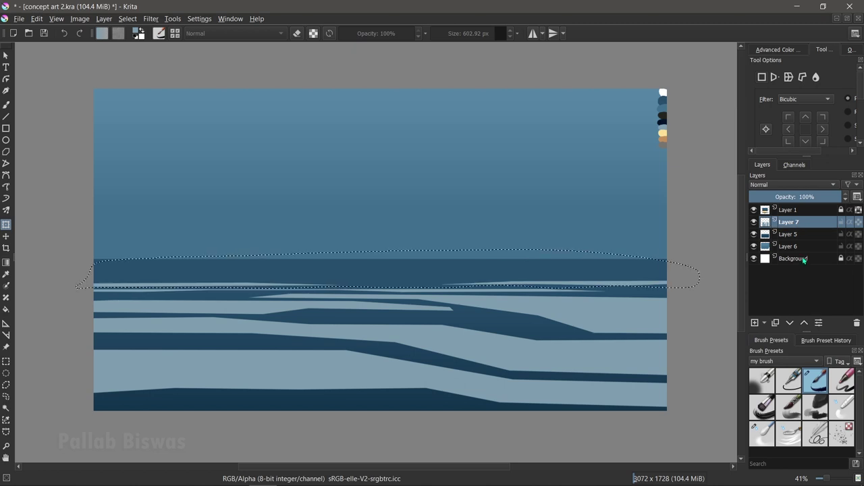
pyautogui.click(6, 397)
pyautogui.moveTo(78, 314); pyautogui.dragTo(100, 316)
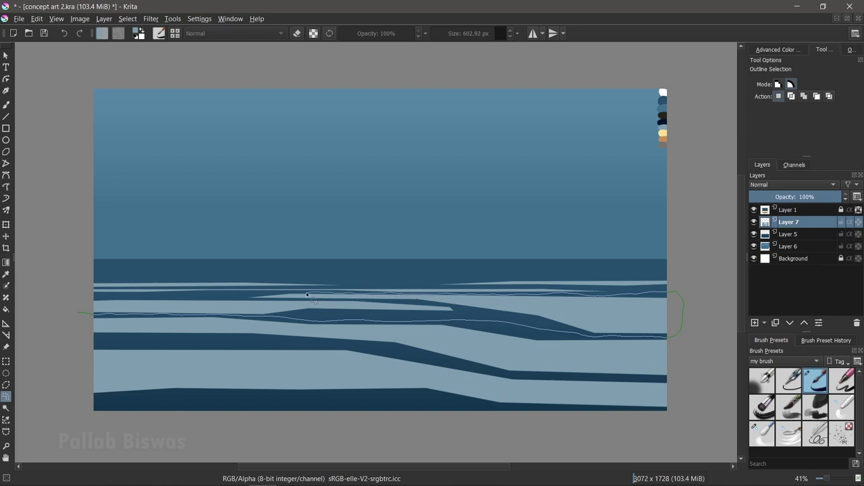
pyautogui.hotkey('ctrl', 't')
pyautogui.moveTo(359, 299)
pyautogui.mouseDown()
pyautogui.moveTo(363, 292)
pyautogui.moveTo(364, 305)
pyautogui.mouseUp()
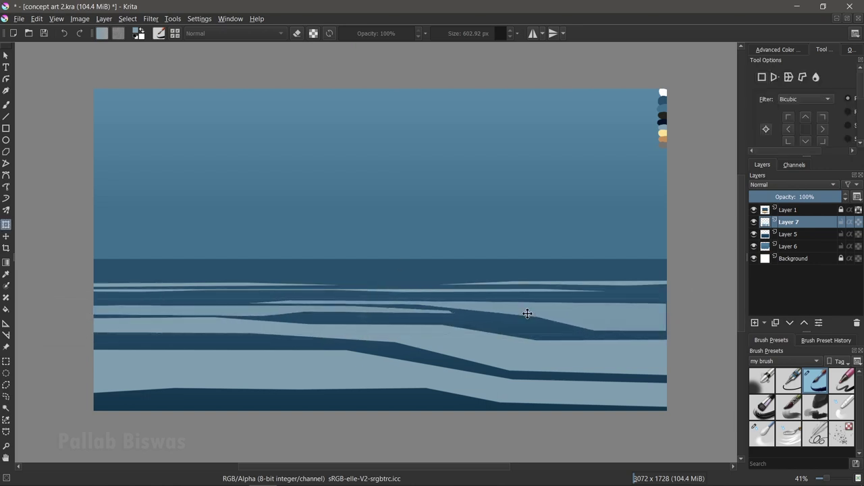
pyautogui.press('Return')
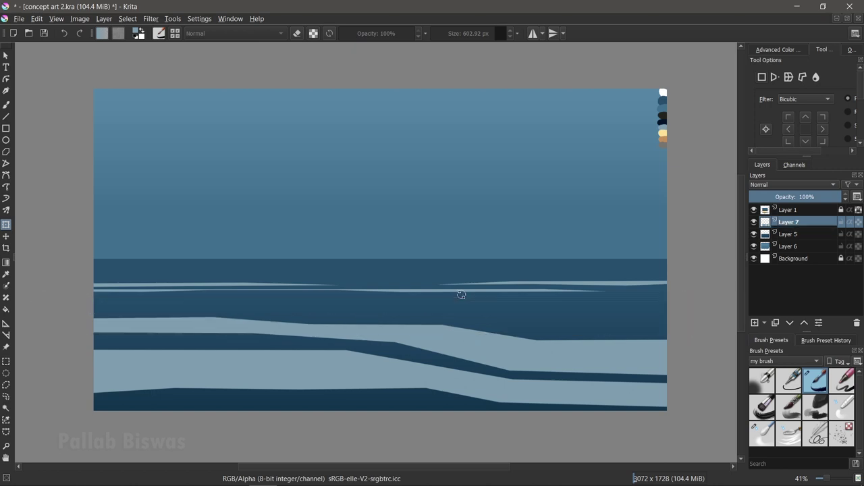
# Outline the upper wave band with a straight-edged selection.
pyautogui.click(6, 385)
pyautogui.click(680, 295)
pyautogui.click(63, 283)
pyautogui.click(68, 305)
# Shift the wave band slightly down-right and lower the top edge of Layer 5's dark water.
pyautogui.press('t')
pyautogui.moveTo(319, 290); pyautogui.dragTo(325, 291)
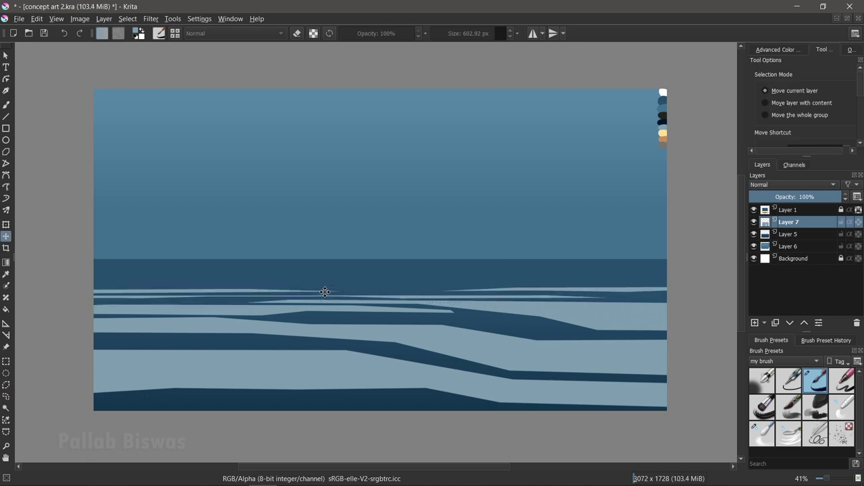
pyautogui.hotkey('ctrl', 't')
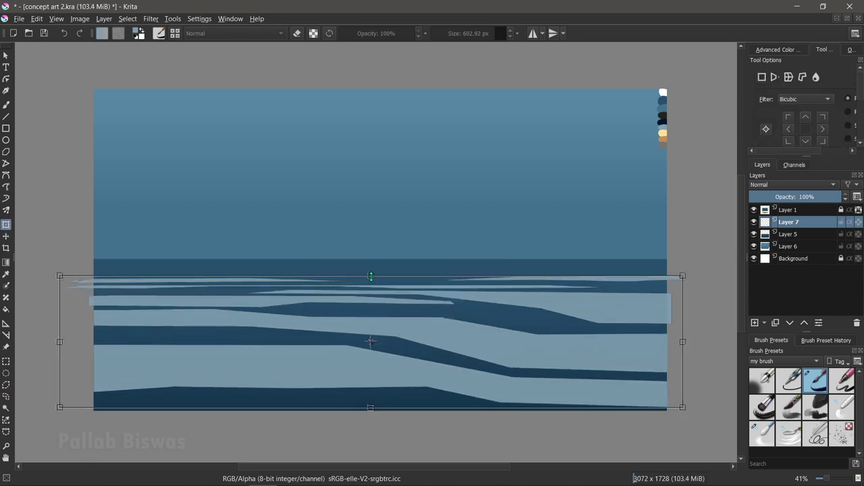
pyautogui.click(788, 234)
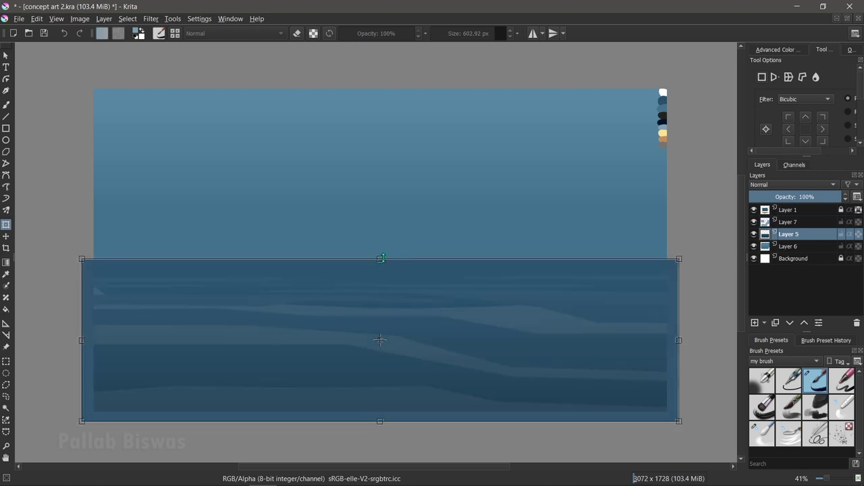
pyautogui.moveTo(384, 259); pyautogui.dragTo(384, 264)
pyautogui.click(160, 208)
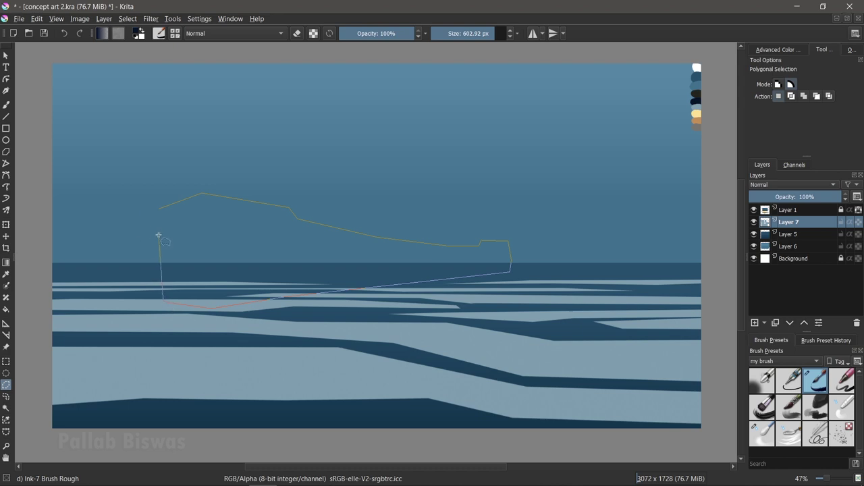
# Fill the ship outline dark navy and move it onto its own Layer 10.
pyautogui.click(151, 214)
pyautogui.press('b')
pyautogui.moveTo(325, 275)
pyautogui.mouseDown()
pyautogui.moveTo(223, 250)
pyautogui.moveTo(222, 270)
pyautogui.mouseUp()
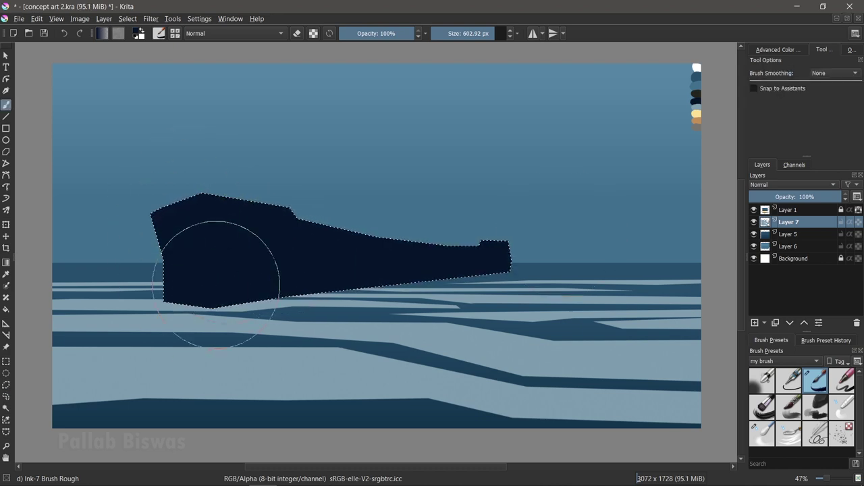
pyautogui.press('t')
pyautogui.hotkey('ctrl', 'shift', 'j')
pyautogui.press('b')
pyautogui.moveTo(472, 263)
pyautogui.mouseDown()
pyautogui.moveTo(170, 230)
pyautogui.moveTo(512, 227)
pyautogui.mouseUp()
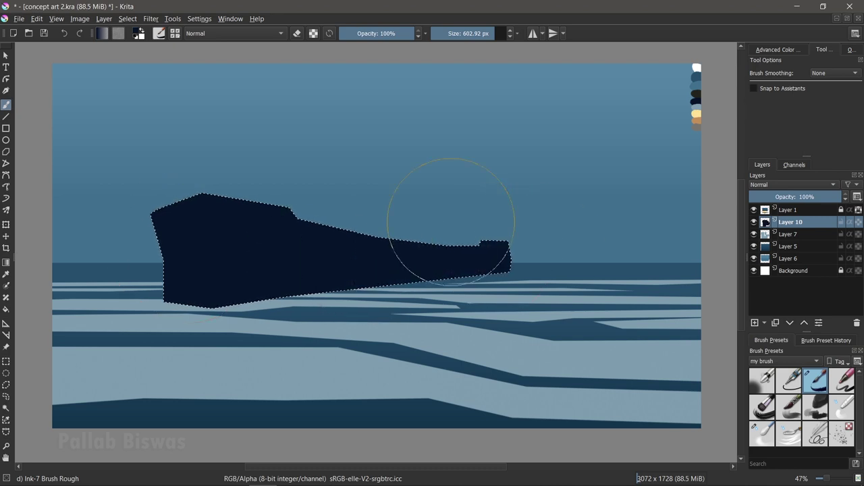
# Shift the ship about 97 px right and squeeze its right end narrower.
pyautogui.hotkey('ctrl', 'shift', 'a')
pyautogui.press('t')
pyautogui.moveTo(319, 246); pyautogui.dragTo(456, 225)
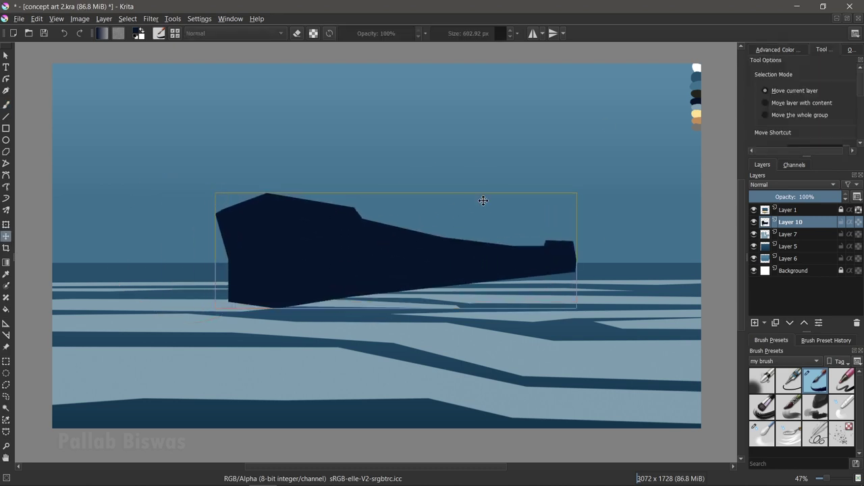
pyautogui.hotkey('ctrl', 't')
pyautogui.moveTo(577, 194); pyautogui.dragTo(569, 204)
pyautogui.moveTo(576, 308); pyautogui.dragTo(567, 307)
pyautogui.moveTo(569, 277); pyautogui.dragTo(541, 277)
pyautogui.press('Return')
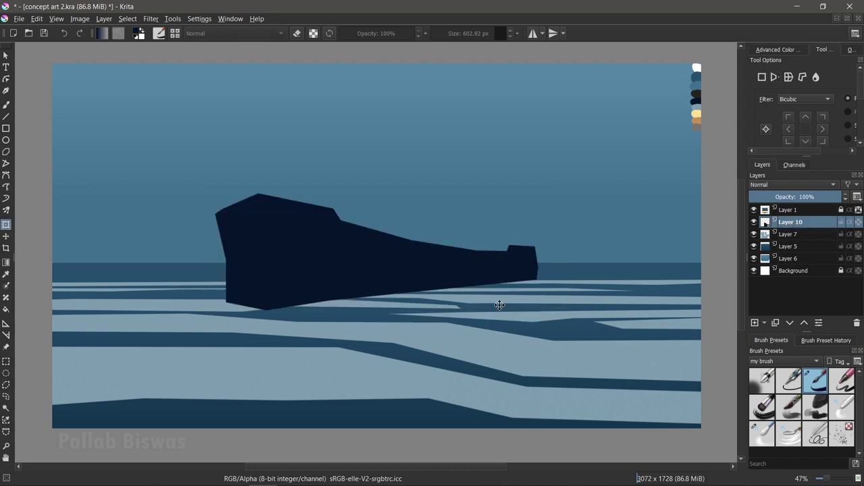
# Select a strip of water under the ship's hull on Layer 7 and darken it.
pyautogui.click(6, 384)
pyautogui.click(225, 262)
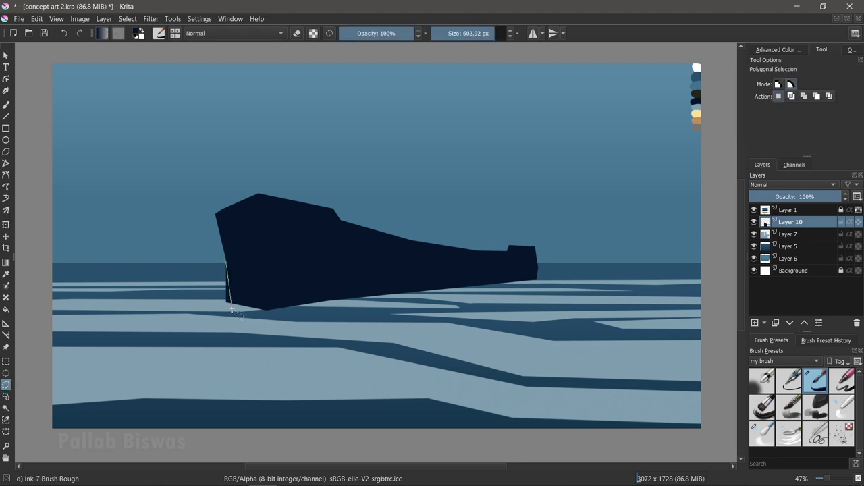
pyautogui.press('b')
pyautogui.press('e')
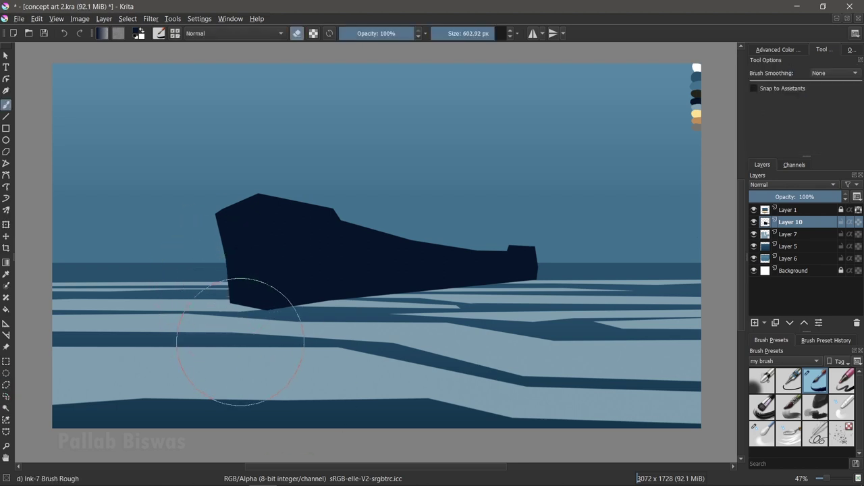
pyautogui.click(5, 385)
pyautogui.click(234, 304)
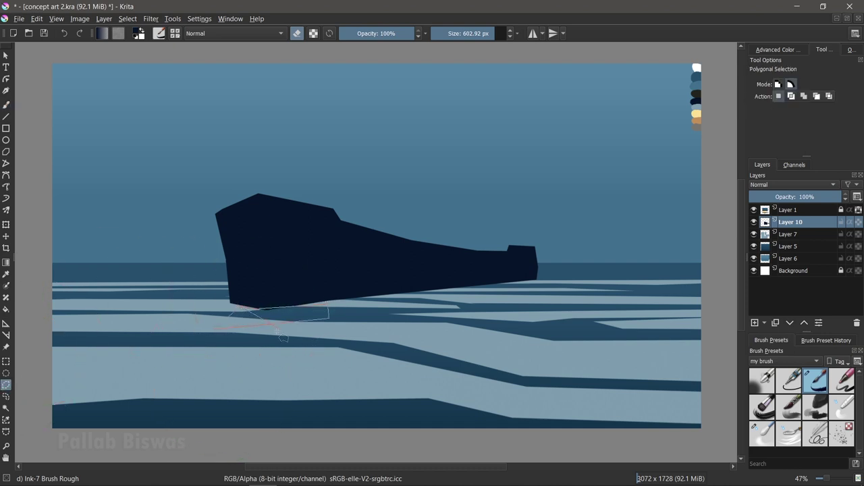
pyautogui.press('b')
pyautogui.press('pagedown')
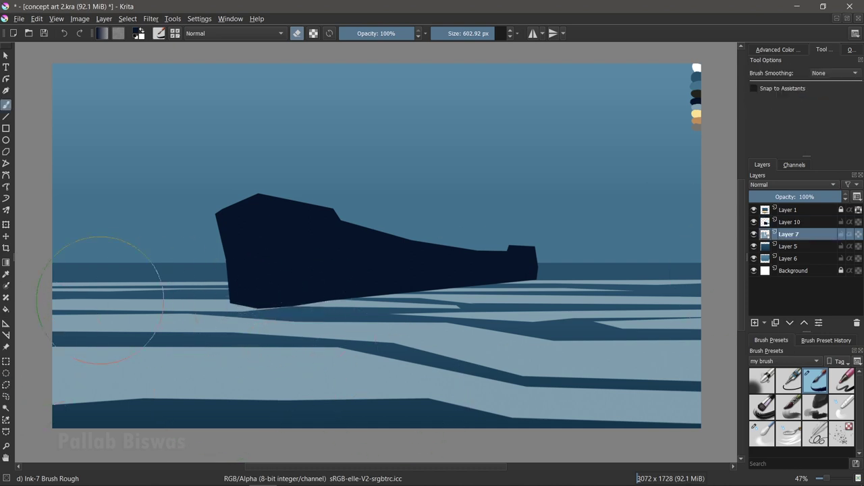
pyautogui.click(6, 385)
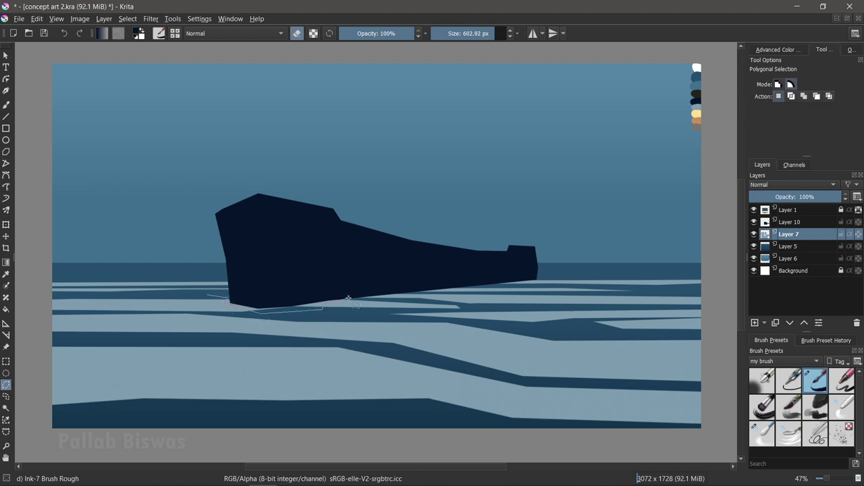
pyautogui.press('b')
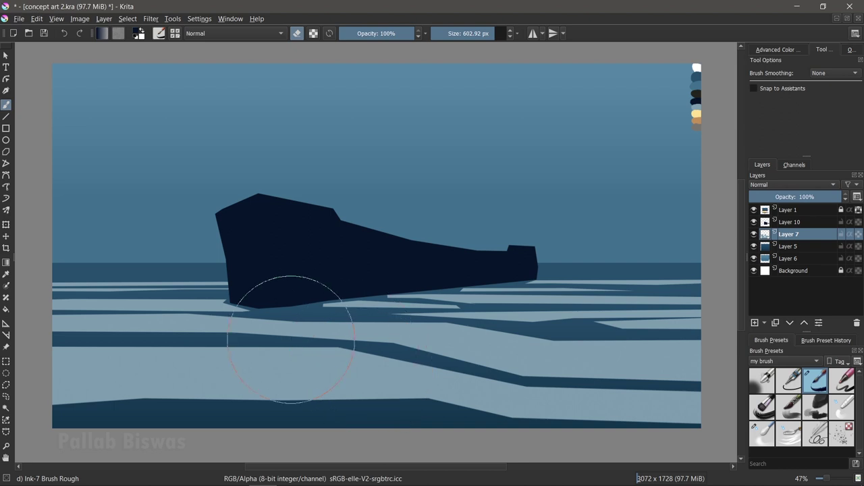
# Draw a straight-edged selection around the lower hull on ship layer Layer 10.
pyautogui.click(770, 223)
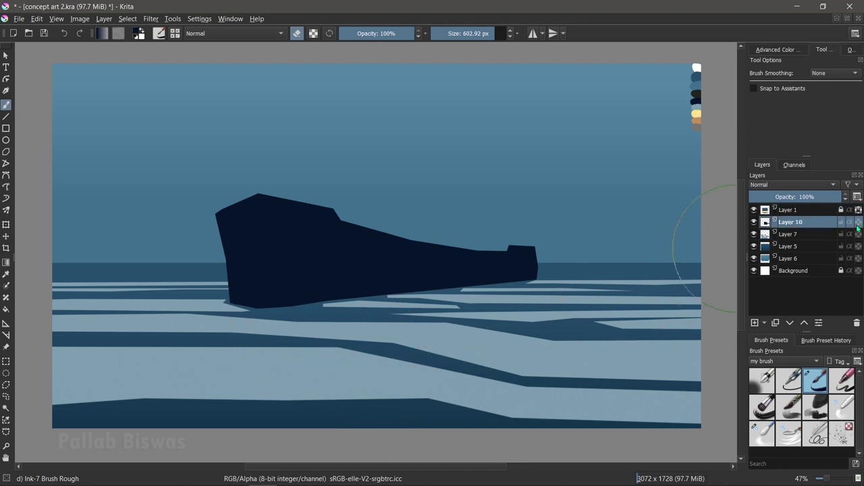
pyautogui.click(6, 385)
pyautogui.click(328, 260)
pyautogui.click(339, 266)
pyautogui.doubleClick(201, 326)
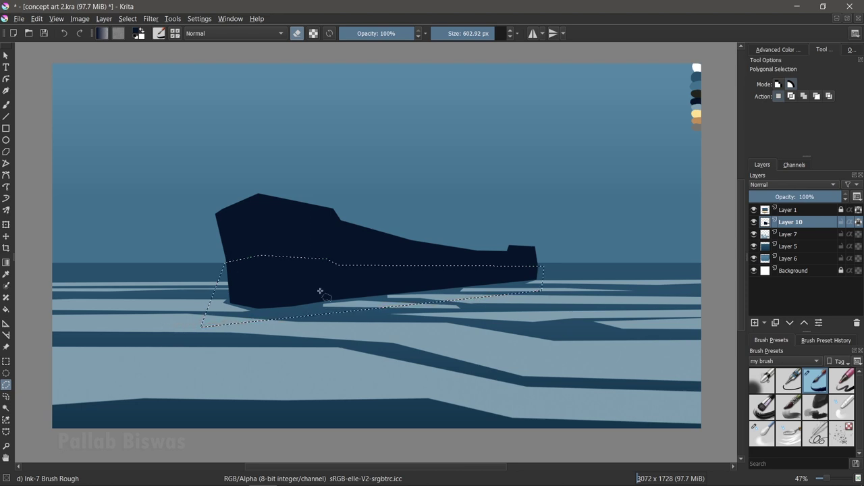
# Paint the lower hull dark red with a larger textured brush, sampling several red shades.
pyautogui.press('b')
pyautogui.click(777, 49)
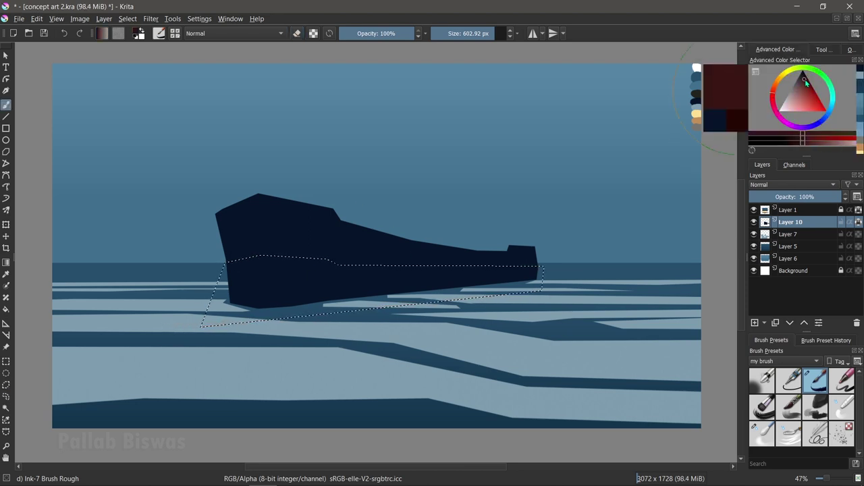
pyautogui.moveTo(229, 284); pyautogui.dragTo(540, 274)
pyautogui.press('/')
pyautogui.click(810, 77)
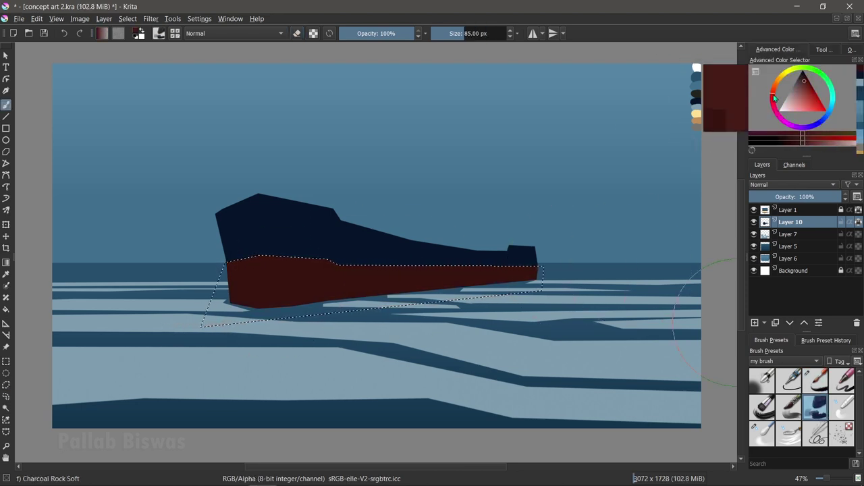
pyautogui.moveTo(223, 260)
pyautogui.mouseDown()
pyautogui.moveTo(240, 267)
pyautogui.moveTo(314, 250)
pyautogui.mouseUp()
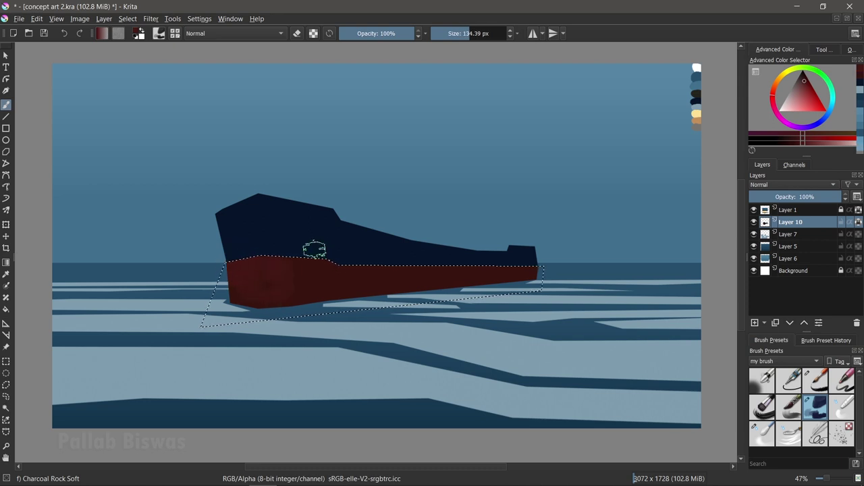
pyautogui.keyDown('ctrl'); pyautogui.click(495, 271); pyautogui.keyUp('ctrl')
pyautogui.keyDown('ctrl'); pyautogui.click(491, 274); pyautogui.keyUp('ctrl')
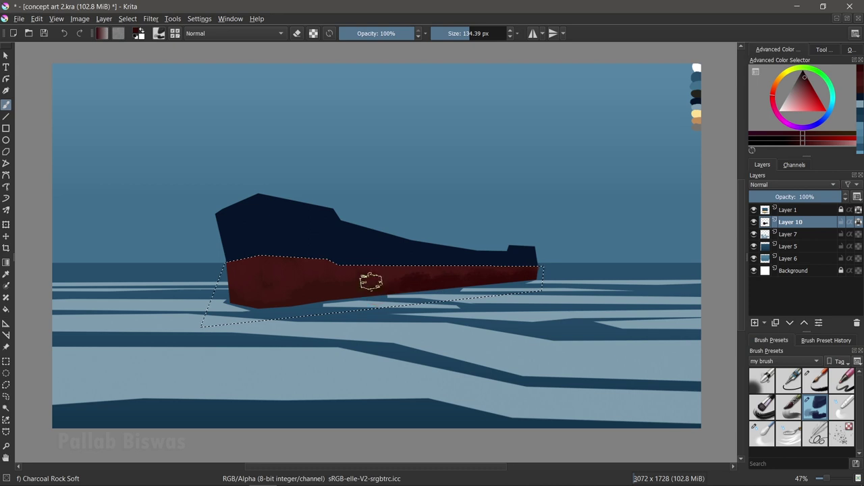
pyautogui.keyDown('ctrl'); pyautogui.click(383, 277); pyautogui.keyUp('ctrl')
pyautogui.click(805, 86)
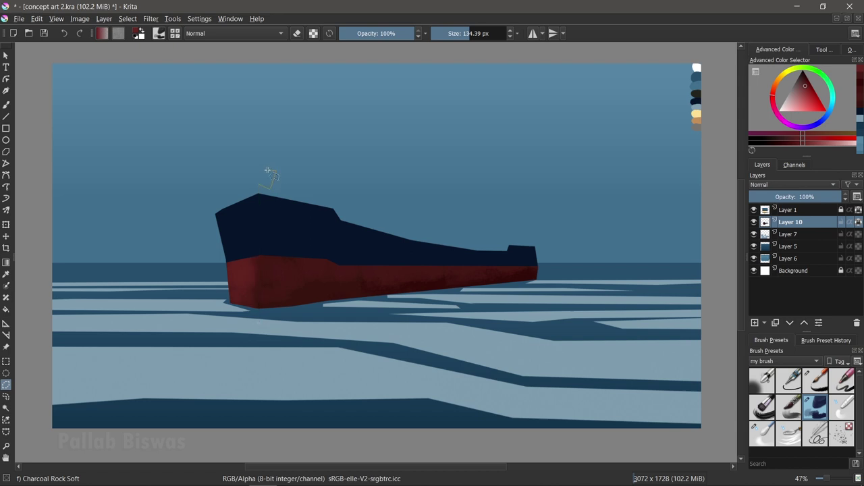
# Select the bow, brush a light blue highlight on its upper face, then deselect.
pyautogui.click(208, 314)
pyautogui.doubleClick(201, 191)
pyautogui.press('b')
pyautogui.click(696, 94)
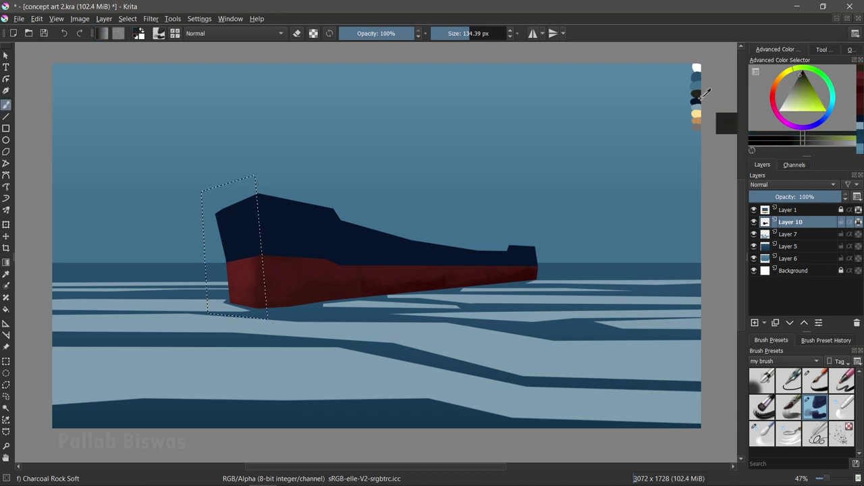
pyautogui.click(697, 78)
pyautogui.moveTo(228, 204)
pyautogui.mouseDown()
pyautogui.moveTo(253, 225)
pyautogui.moveTo(228, 193)
pyautogui.mouseUp()
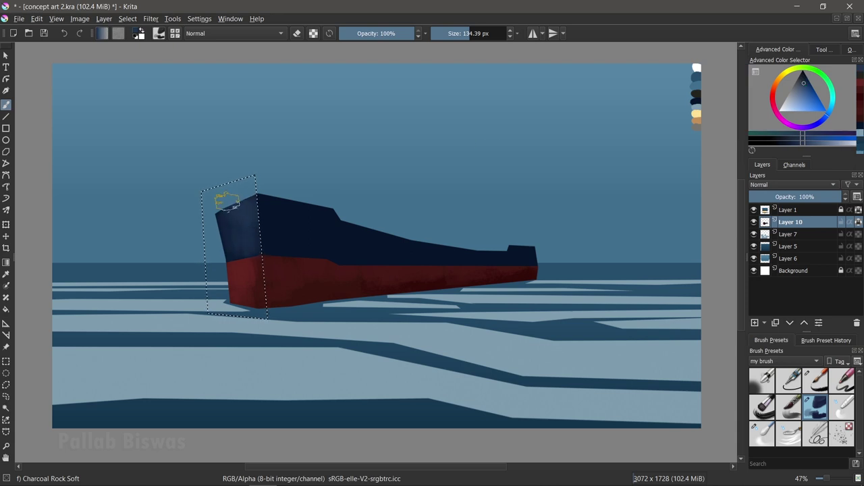
pyautogui.keyDown('ctrl'); pyautogui.click(240, 287); pyautogui.keyUp('ctrl')
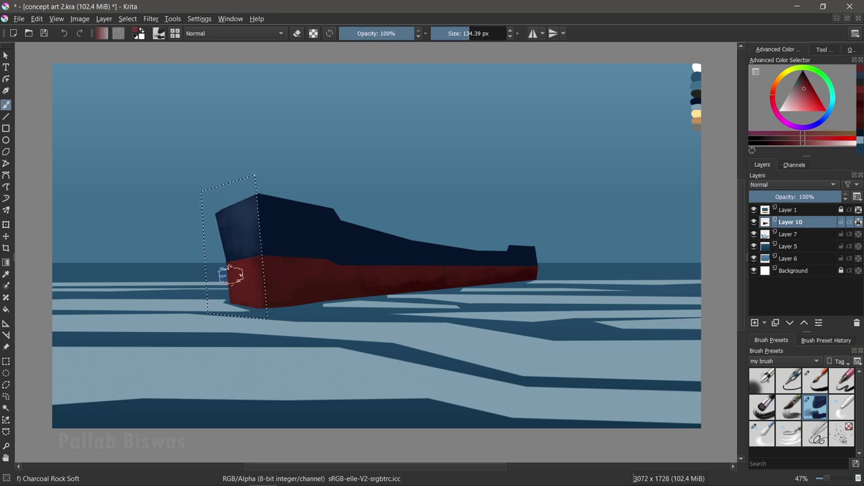
pyautogui.hotkey('ctrl', 'shift', 'a')
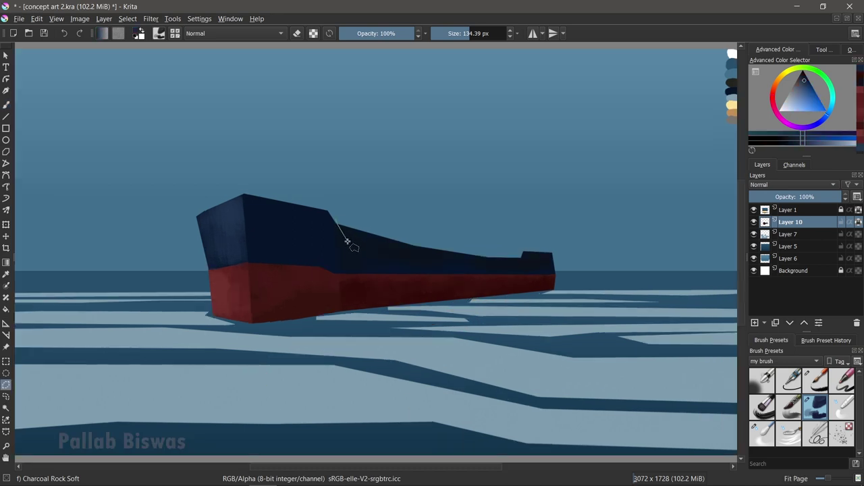
pyautogui.moveTo(347, 241); pyautogui.dragTo(443, 258)
# Close the upper hull outline, brush it, and add a new layer for the cabin.
pyautogui.moveTo(519, 265); pyautogui.dragTo(336, 220)
pyautogui.press('b')
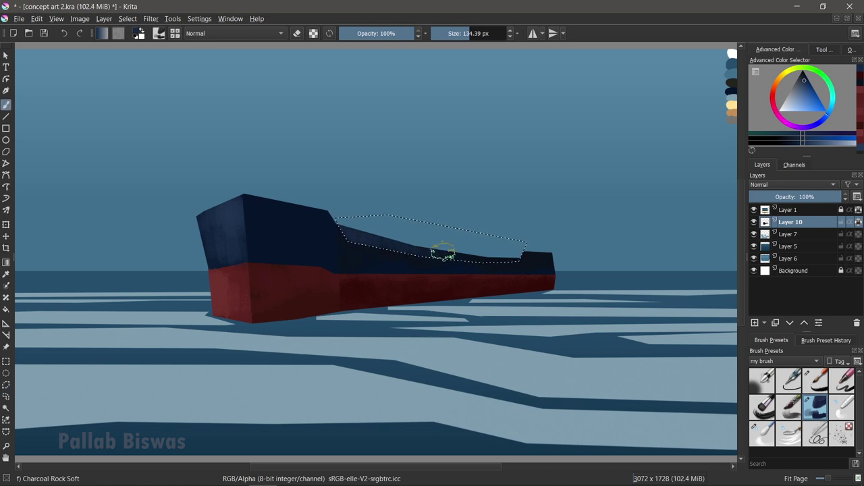
pyautogui.click(755, 323)
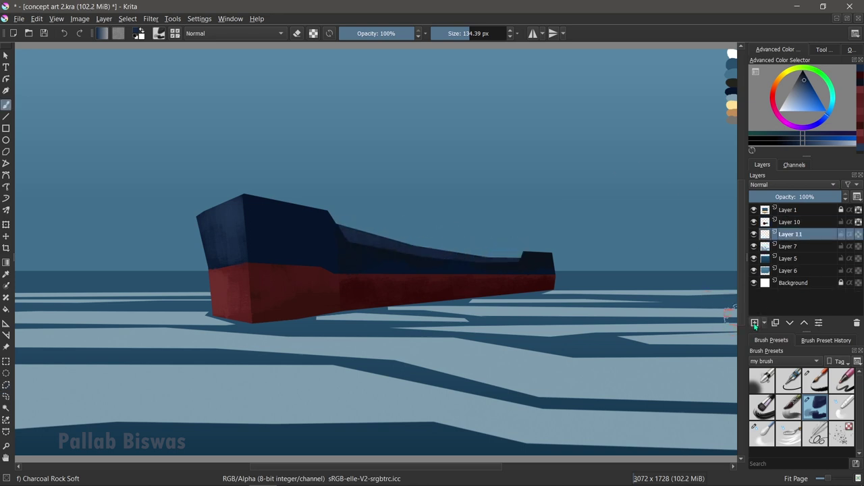
pyautogui.moveTo(282, 180); pyautogui.dragTo(282, 208)
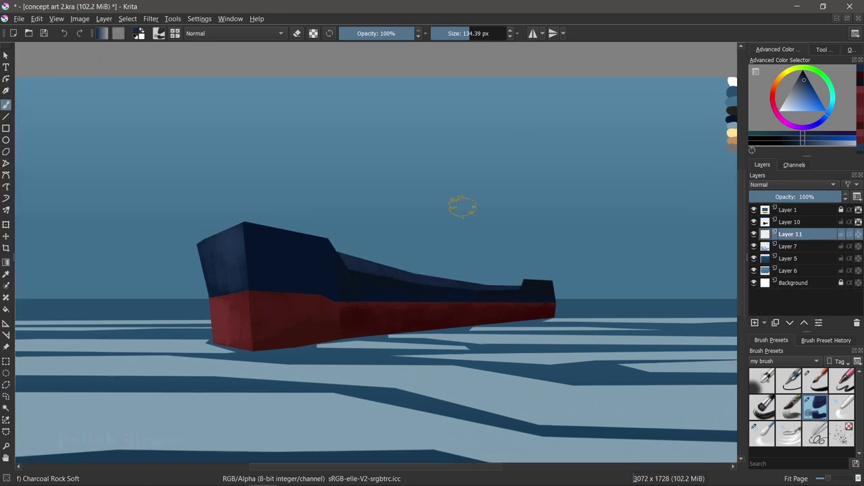
# Freehand-select a rectangular area above the bow and pick a grey-beige cabin colour.
pyautogui.click(6, 397)
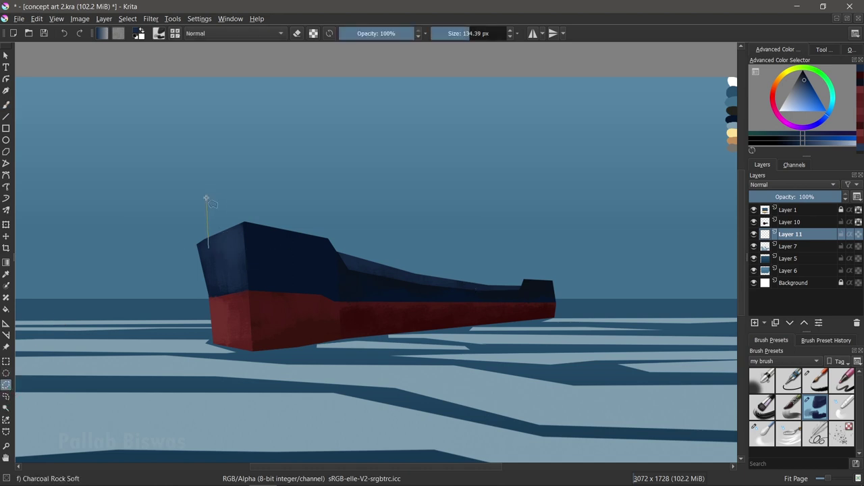
pyautogui.moveTo(312, 194); pyautogui.dragTo(209, 250)
pyautogui.press('b')
pyautogui.click(792, 88)
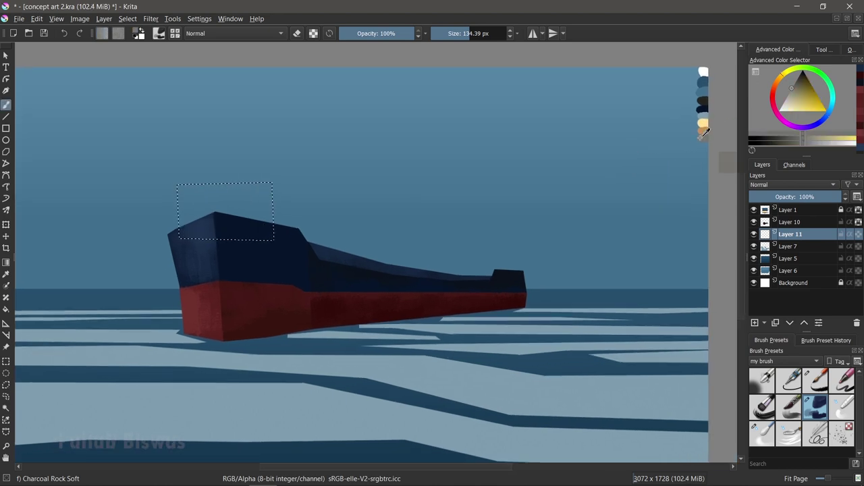
# Fill the selected cabin block above the bow with beige.
pyautogui.moveTo(183, 192); pyautogui.dragTo(270, 233)
pyautogui.moveTo(827, 98); pyautogui.dragTo(793, 101)
pyautogui.moveTo(260, 203); pyautogui.dragTo(247, 200)
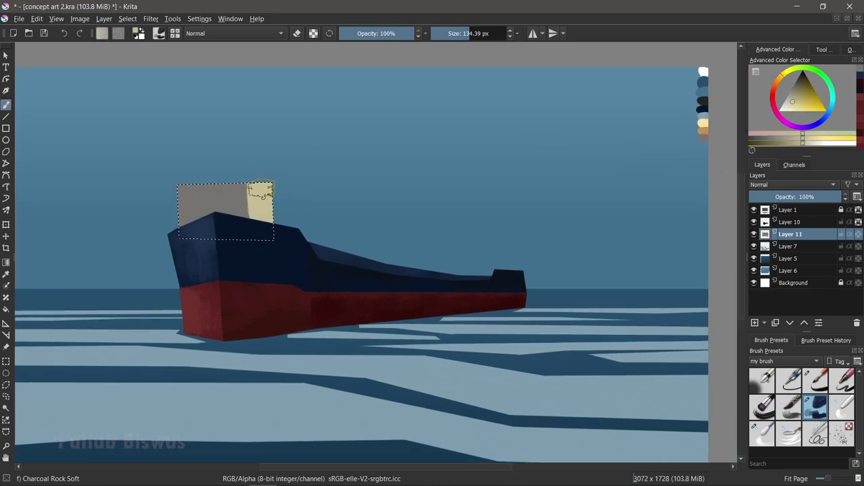
pyautogui.scroll(-5, 288, 252)
pyautogui.scroll(5, 287, 253)
# Lasso the cabin's right side face and paint it a darker beige.
pyautogui.click(6, 385)
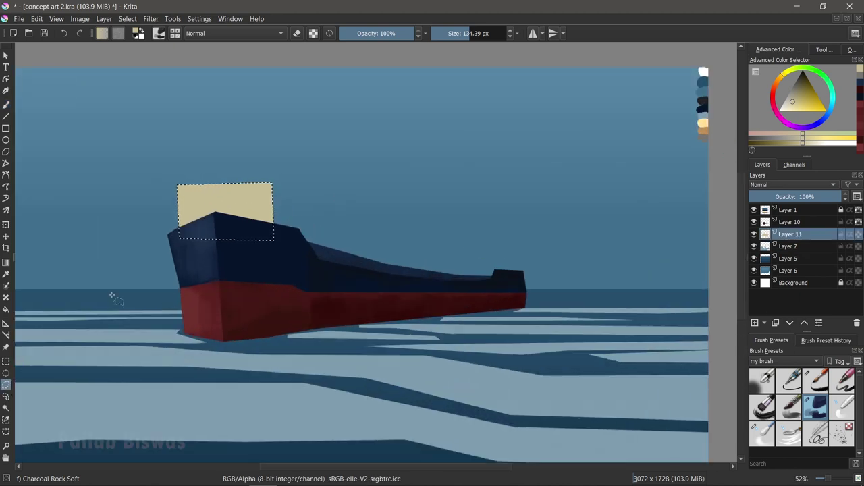
pyautogui.moveTo(272, 184); pyautogui.dragTo(284, 198)
pyautogui.press('b')
pyautogui.press('k')
pyautogui.press('k')
pyautogui.moveTo(266, 180); pyautogui.dragTo(287, 229)
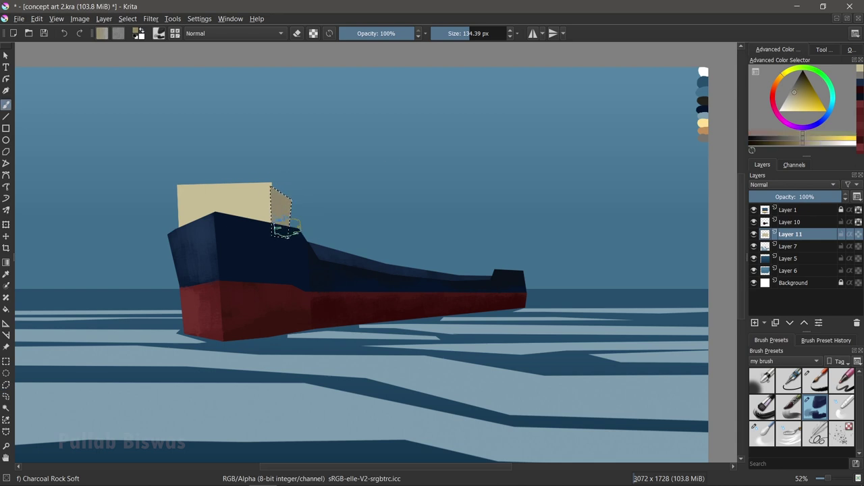
pyautogui.hotkey('ctrl', 'shift', 'a')
# Select the side face's edge and erase stray paint to clean it up.
pyautogui.scroll(3, 223, 162)
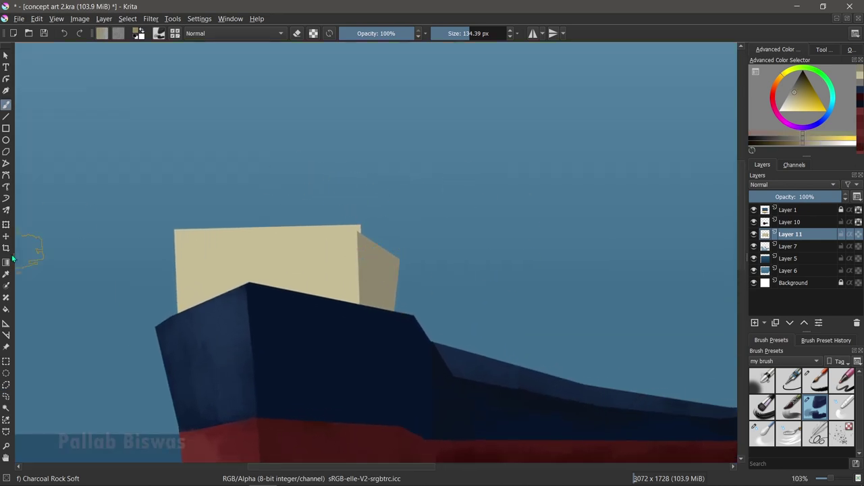
pyautogui.click(6, 385)
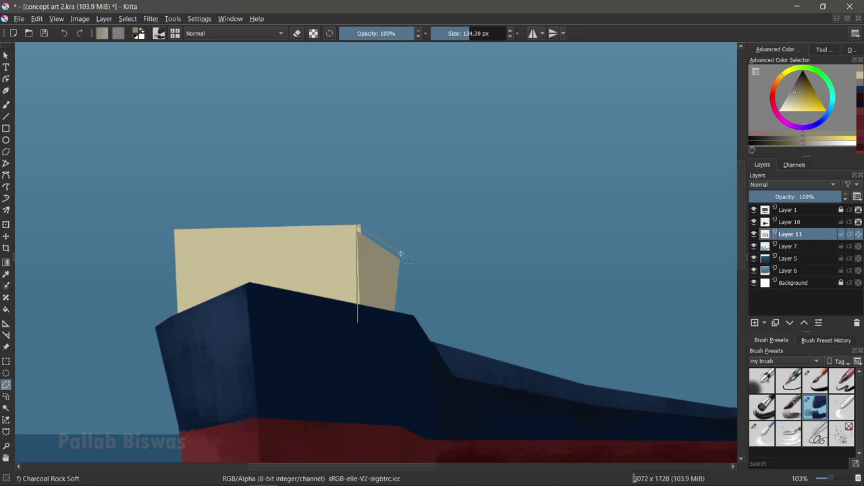
pyautogui.moveTo(401, 256); pyautogui.dragTo(358, 323)
pyautogui.press('b')
pyautogui.click(6, 385)
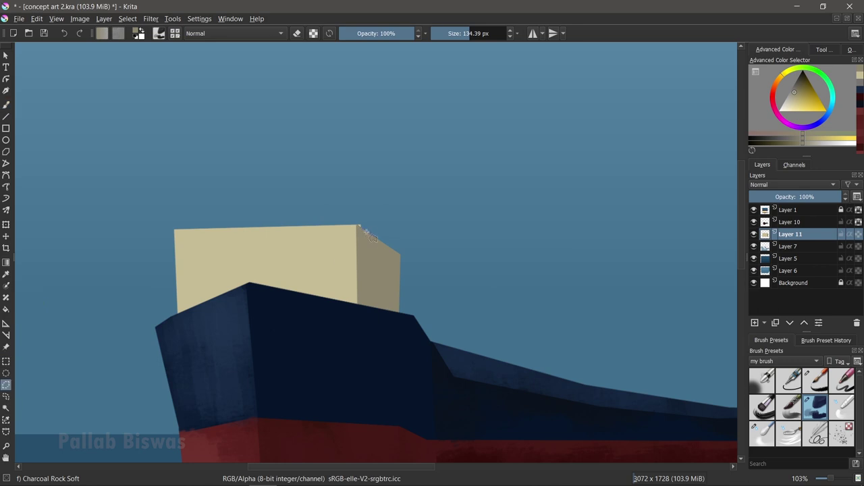
pyautogui.press('b')
pyautogui.press('e')
pyautogui.hotkey('ctrl', 'shift', 'a')
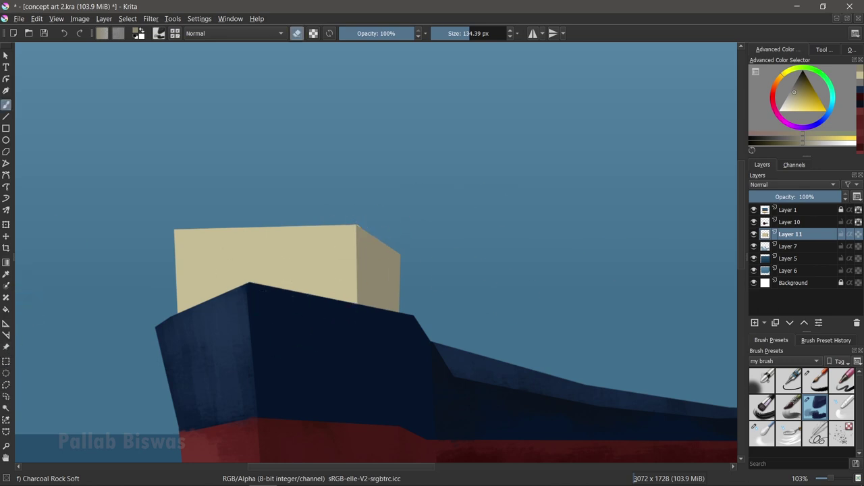
pyautogui.scroll(-5, 251, 286)
pyautogui.scroll(3, 251, 287)
pyautogui.scroll(-1, 236, 289)
pyautogui.scroll(3, 236, 289)
# Polygon-select the four-sided area above the cabin, clear it, and add a new layer.
pyautogui.click(5, 385)
pyautogui.click(172, 240)
pyautogui.click(414, 222)
pyautogui.click(403, 197)
pyautogui.click(153, 203)
pyautogui.click(172, 240)
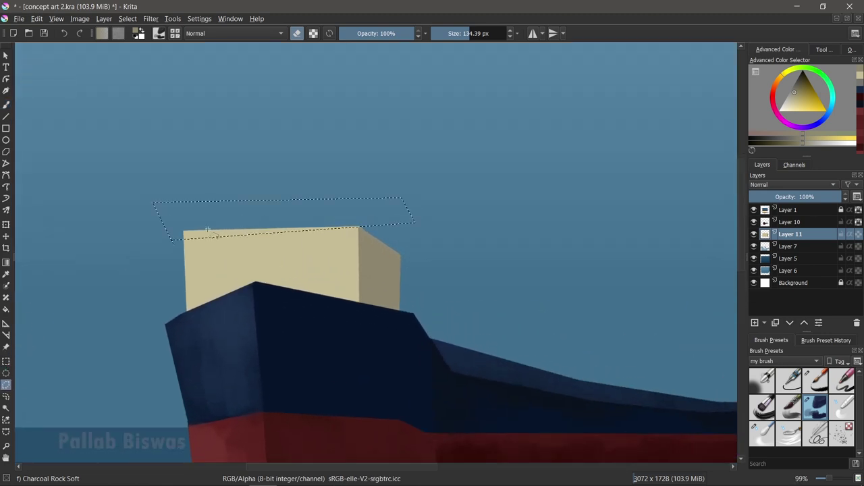
pyautogui.press('b')
pyautogui.hotkey('ctrl', 'shift', 'a')
pyautogui.press('Insert')
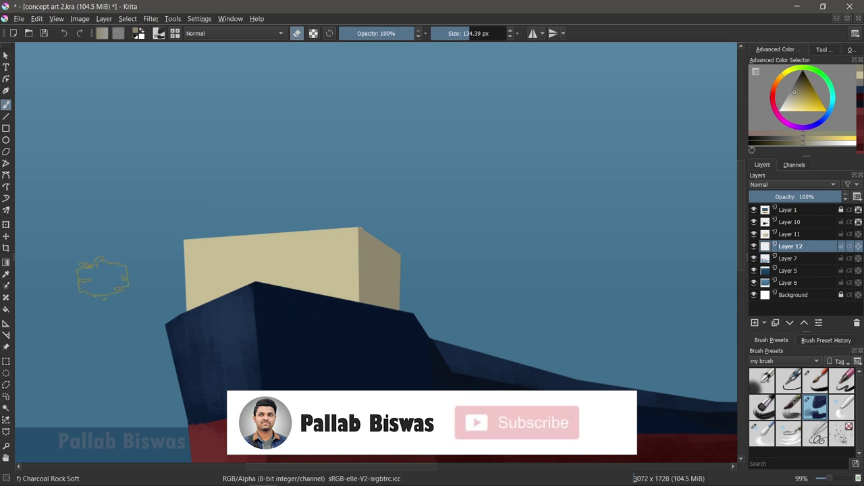
# Polygon-select the upper deck block and fill it with cream.
pyautogui.click(6, 385)
pyautogui.click(217, 278)
pyautogui.click(212, 196)
pyautogui.click(338, 189)
pyautogui.click(340, 269)
pyautogui.click(216, 278)
pyautogui.press('b')
pyautogui.moveTo(229, 230); pyautogui.dragTo(307, 216)
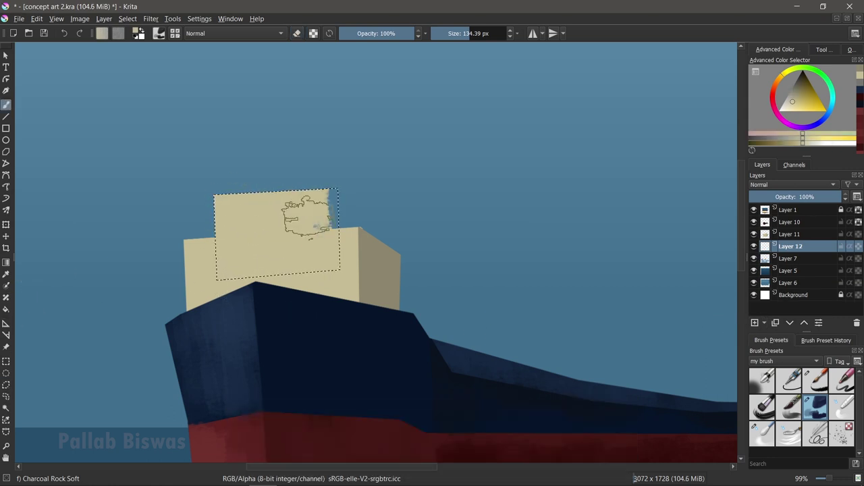
pyautogui.moveTo(222, 223); pyautogui.dragTo(317, 192)
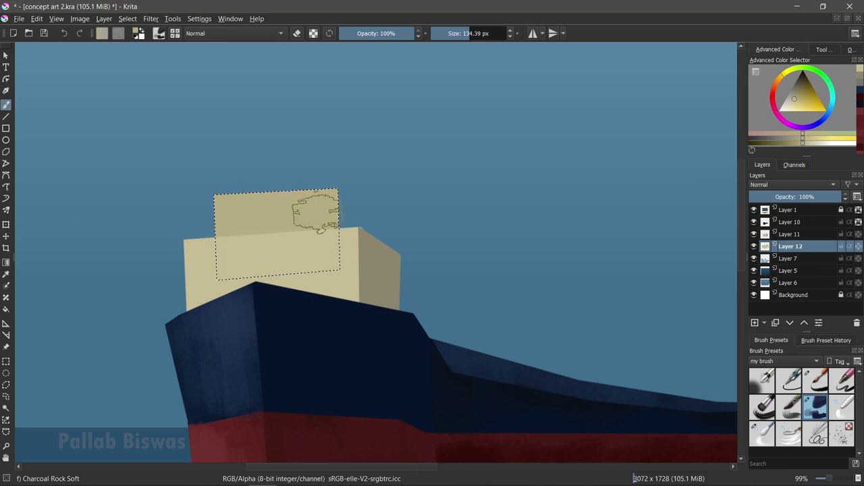
# Paint the upper deck's side face darker on a new layer, then merge the layers down.
pyautogui.press('p')
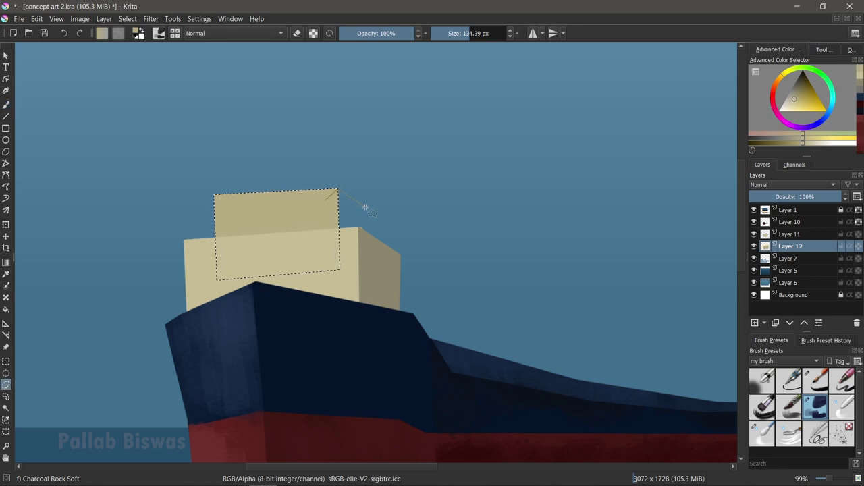
pyautogui.click(325, 201)
pyautogui.press('Insert')
pyautogui.press('b')
pyautogui.press('k')
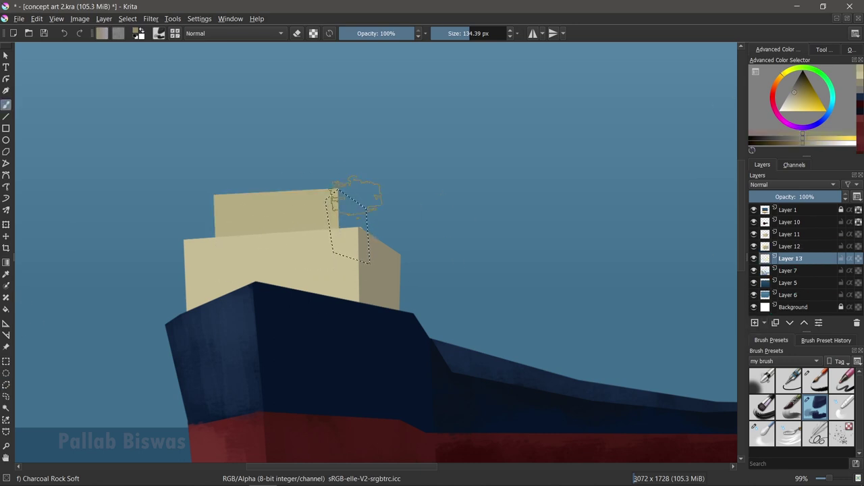
pyautogui.moveTo(347, 196); pyautogui.dragTo(329, 200)
pyautogui.hotkey('ctrl', 'shift', 'a')
pyautogui.scroll(-5, 491, 231)
pyautogui.scroll(5, 410, 285)
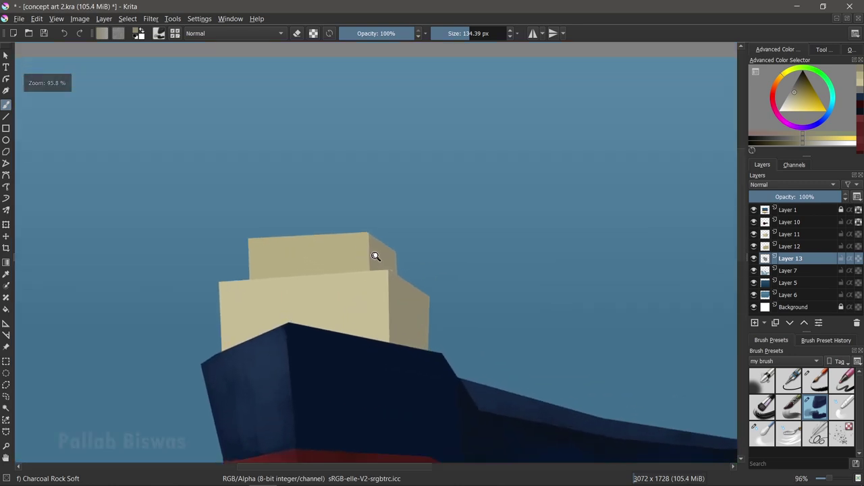
pyautogui.hotkey('ctrl', 'e')
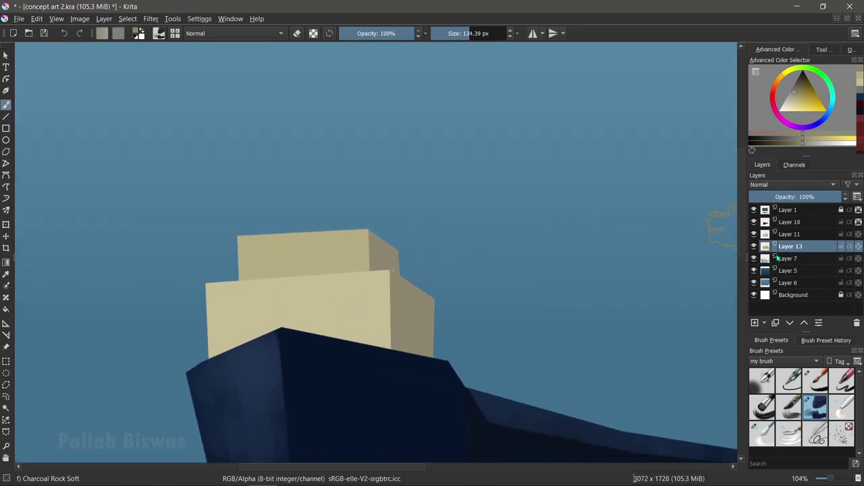
# Brush a soft lighter tone across the upper deck and sample the cabin's beige.
pyautogui.moveTo(241, 233); pyautogui.dragTo(368, 251)
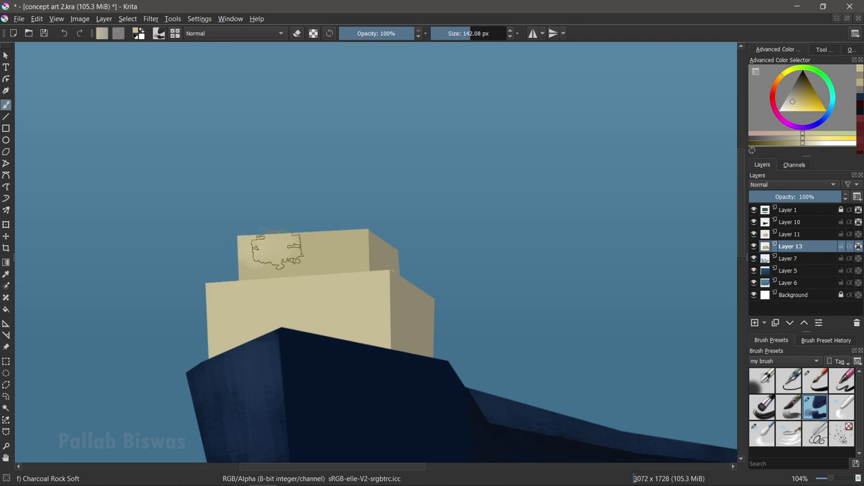
pyautogui.keyDown('ctrl'); pyautogui.click(338, 260); pyautogui.keyUp('ctrl')
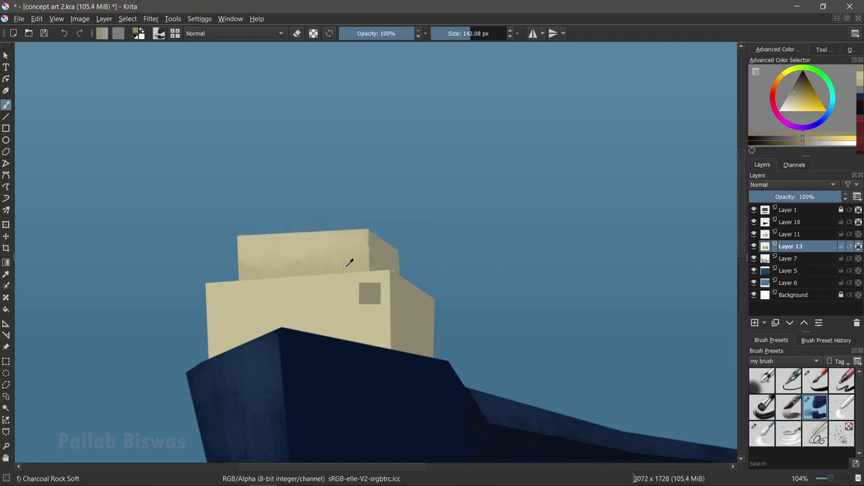
pyautogui.press('pageup')
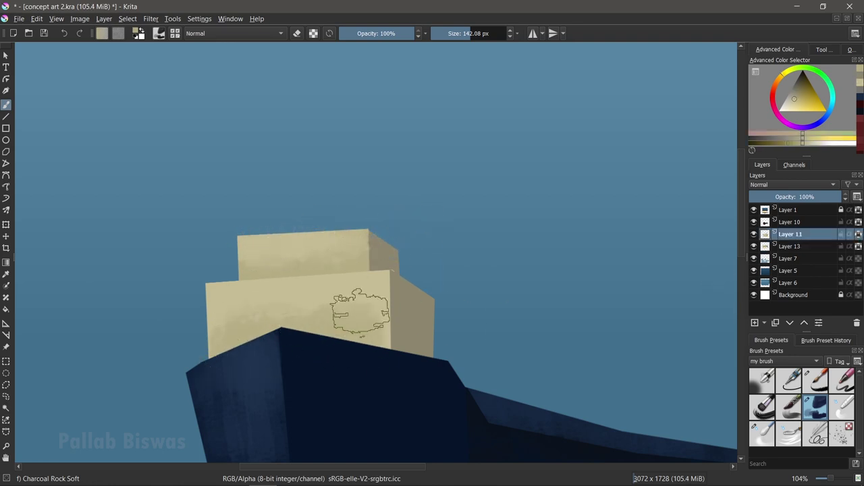
pyautogui.scroll(-5, 346, 291)
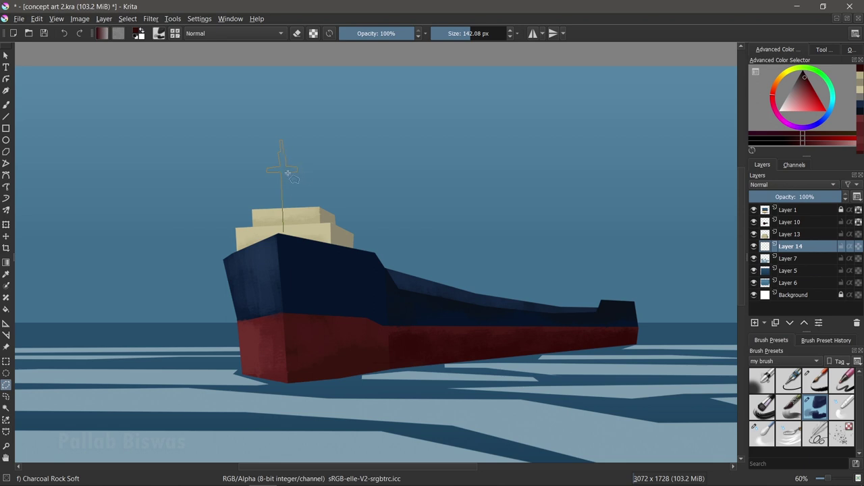
# Fill the mast selection with cream, recolour it orange-brown, then pick a lighter tan.
pyautogui.moveTo(289, 237); pyautogui.dragTo(289, 236)
pyautogui.press('b')
pyautogui.keyDown('ctrl'); pyautogui.click(304, 216); pyautogui.keyUp('ctrl')
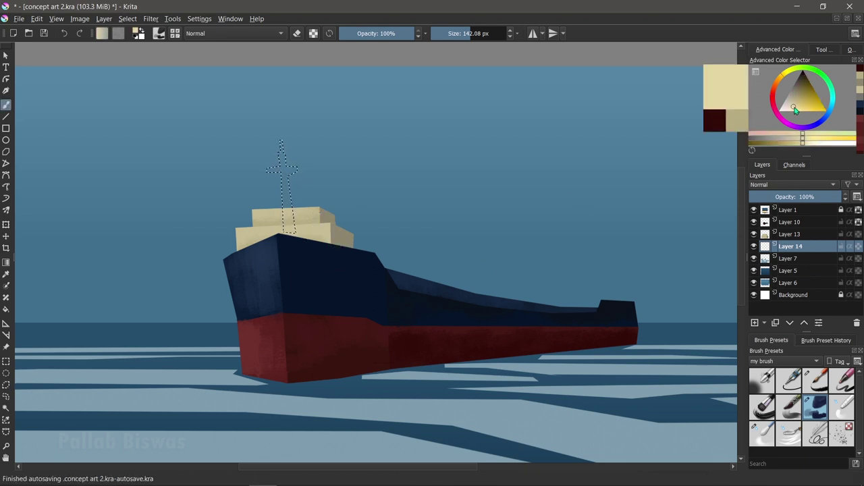
pyautogui.hotkey('shift', 'BackSpace')
pyautogui.click(804, 90)
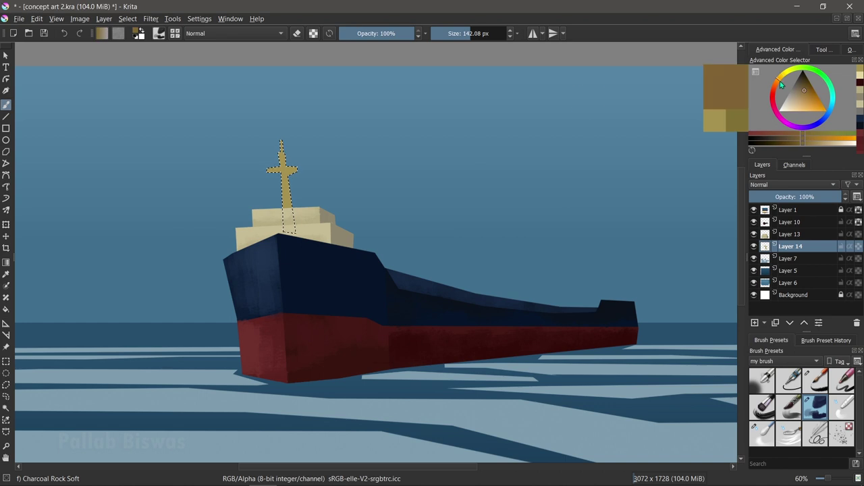
pyautogui.hotkey('shift', 'BackSpace')
pyautogui.click(803, 98)
pyautogui.hotkey('ctrl', 'shift', 'a')
# Shrink the brush to about 50 px and sample cream from the cabin and sky blue.
pyautogui.scroll(-3, 434, 178)
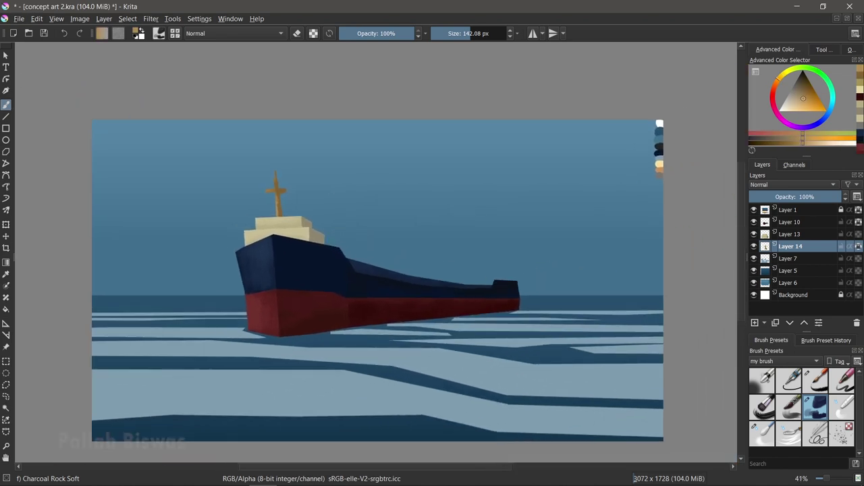
pyautogui.scroll(5, 307, 196)
pyautogui.keyDown('shift'); pyautogui.moveTo(307, 196); pyautogui.dragTo(296, 190); pyautogui.keyUp('shift')
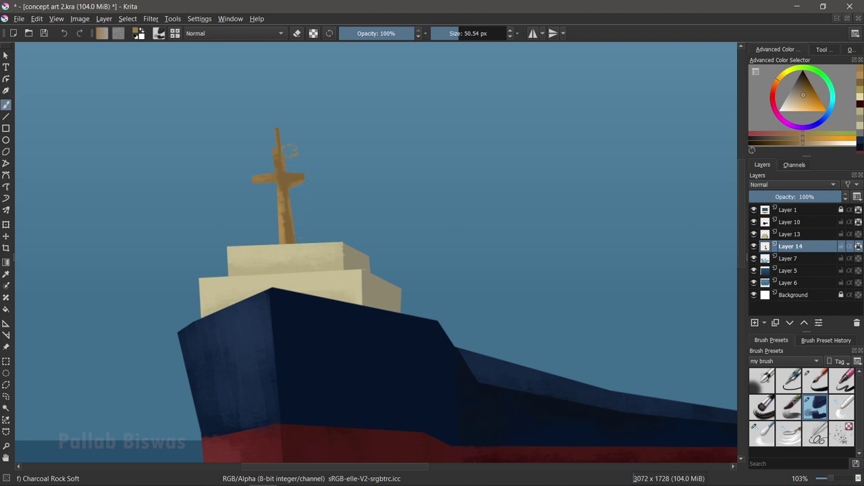
pyautogui.scroll(-4, 291, 245)
pyautogui.scroll(-1, 291, 245)
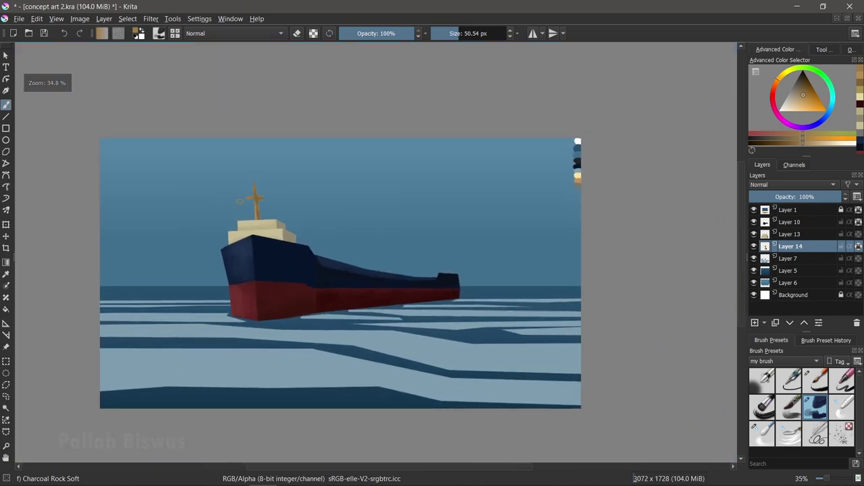
pyautogui.scroll(2, 281, 201)
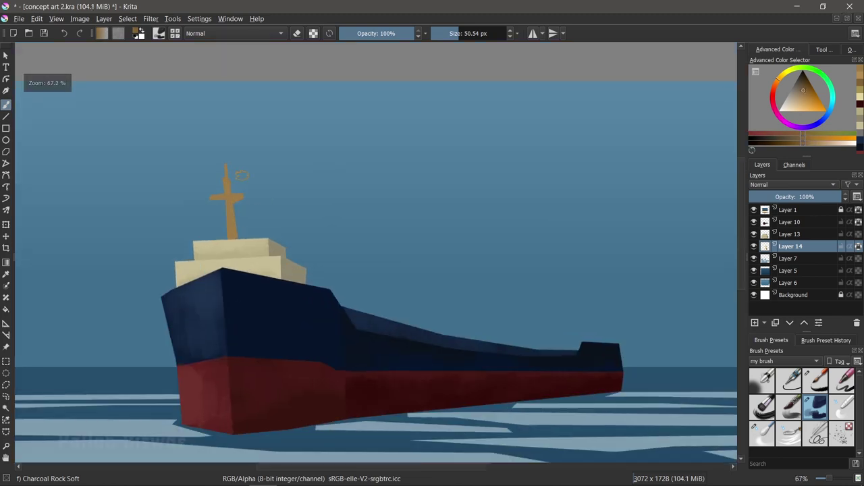
pyautogui.keyDown('ctrl'); pyautogui.click(251, 248); pyautogui.keyUp('ctrl')
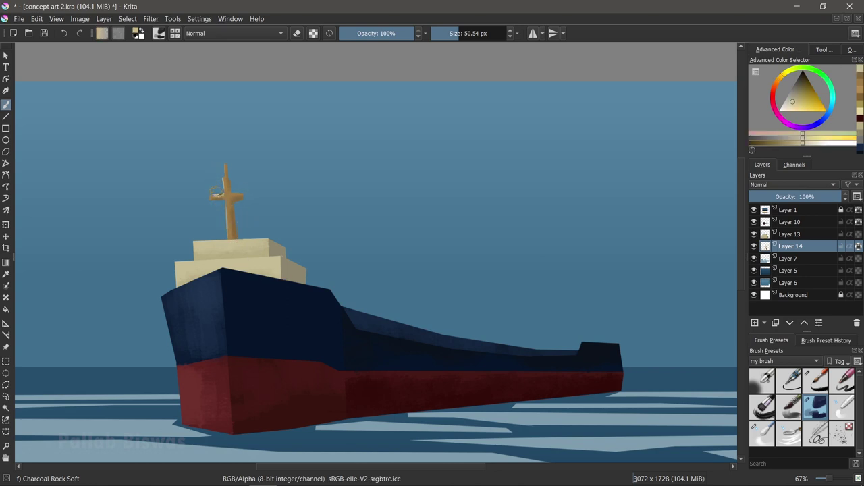
pyautogui.keyDown('ctrl'); pyautogui.click(403, 172); pyautogui.keyUp('ctrl')
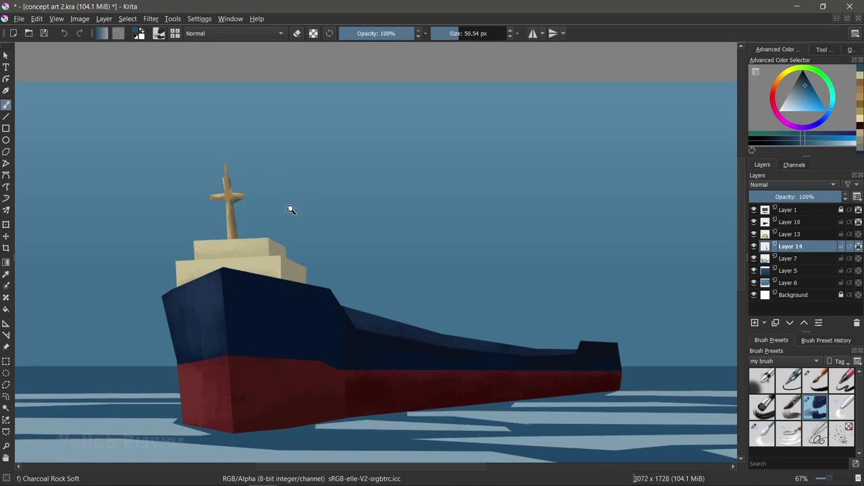
# Paint the stern deckhouse's lower tier tan inside a polygon selection on a new layer.
pyautogui.moveTo(303, 196); pyautogui.dragTo(412, 323)
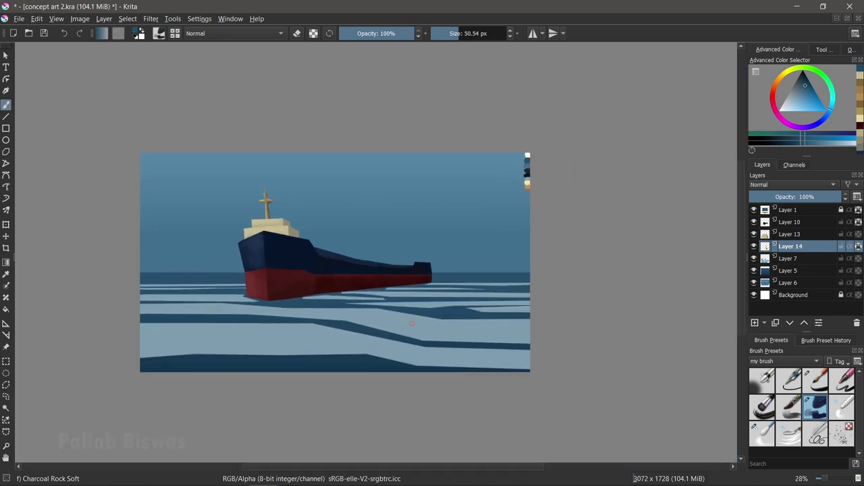
pyautogui.scroll(2, 294, 316)
pyautogui.press('Insert')
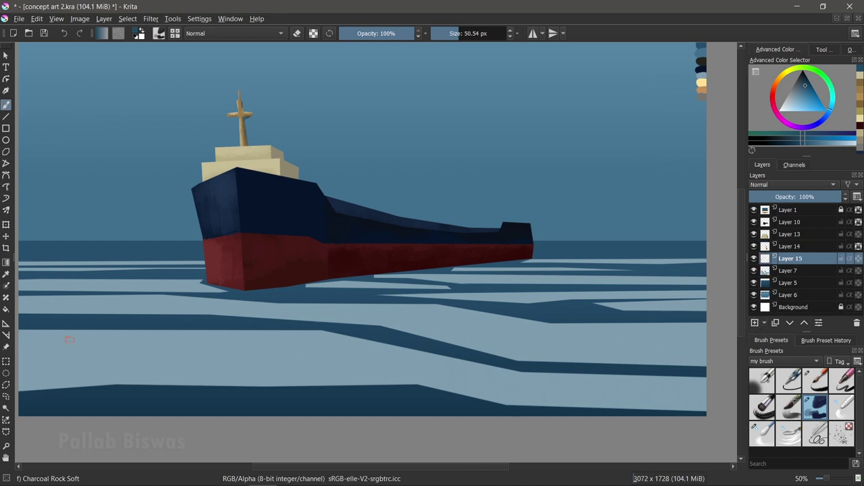
pyautogui.click(6, 385)
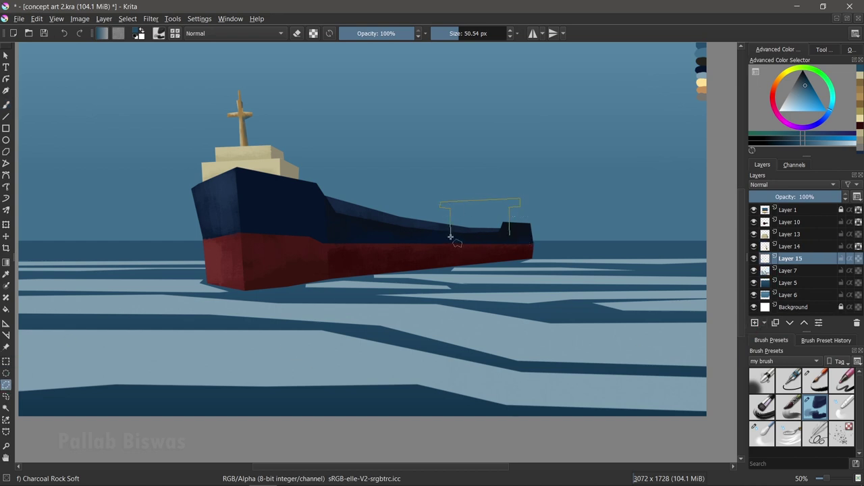
pyautogui.doubleClick(449, 237)
pyautogui.press('b')
pyautogui.moveTo(451, 204); pyautogui.dragTo(454, 223)
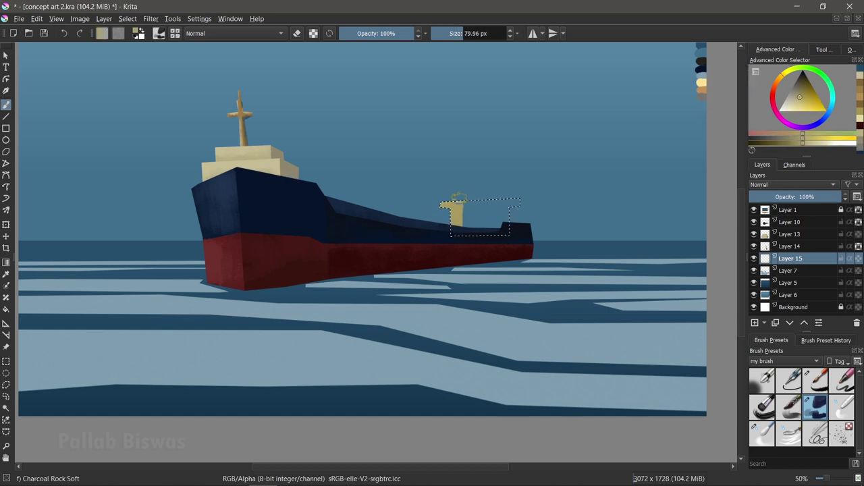
pyautogui.moveTo(456, 189); pyautogui.dragTo(515, 194)
pyautogui.hotkey('ctrl', 'shift', 'a')
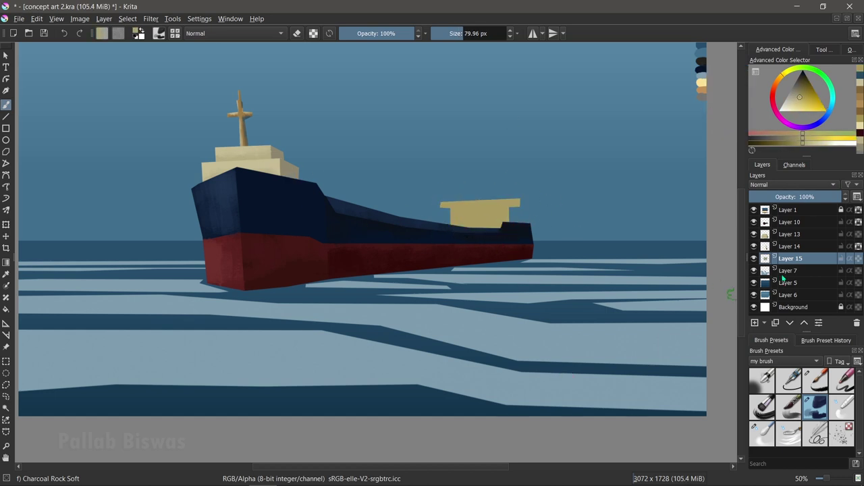
# Paint the deckhouse's upper tier inside a new selection on another new layer.
pyautogui.click(782, 273)
pyautogui.click(755, 322)
pyautogui.click(7, 385)
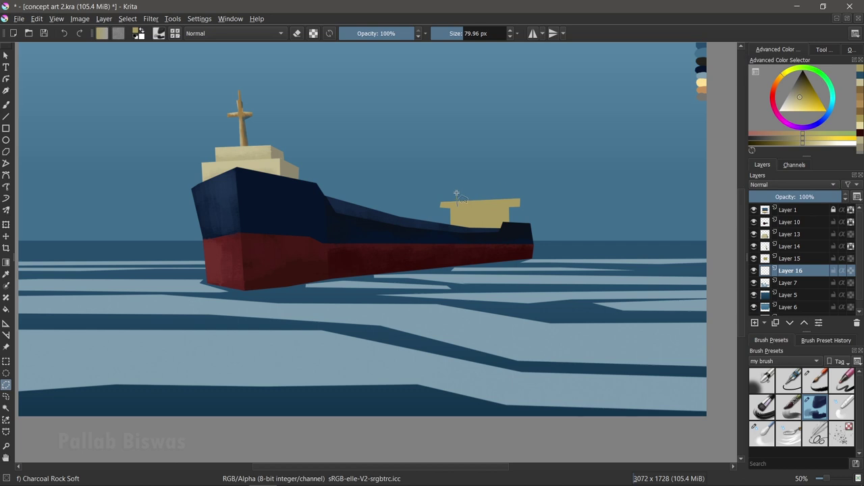
pyautogui.moveTo(503, 209); pyautogui.dragTo(500, 196)
pyautogui.press('b')
pyautogui.hotkey('ctrl', 'shift', 'a')
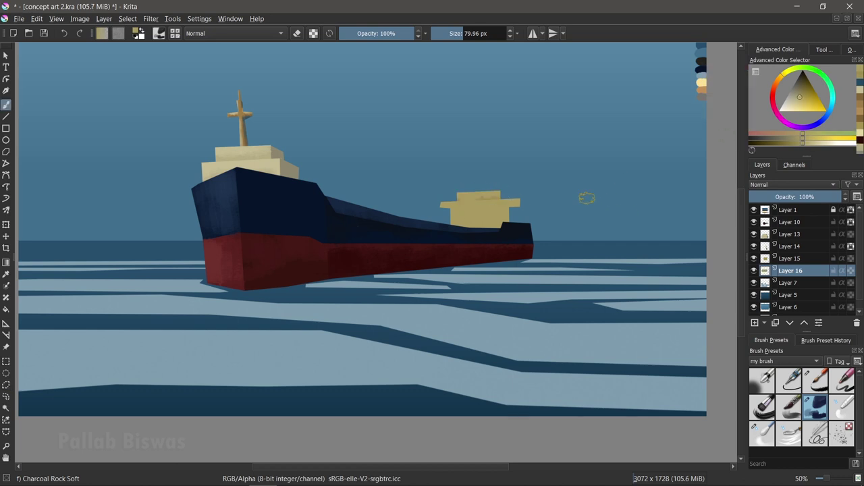
# Add a new layer for shading the deckhouse.
pyautogui.click(755, 322)
pyautogui.click(6, 385)
pyautogui.scroll(1, 532, 199)
pyautogui.scroll(3, 467, 193)
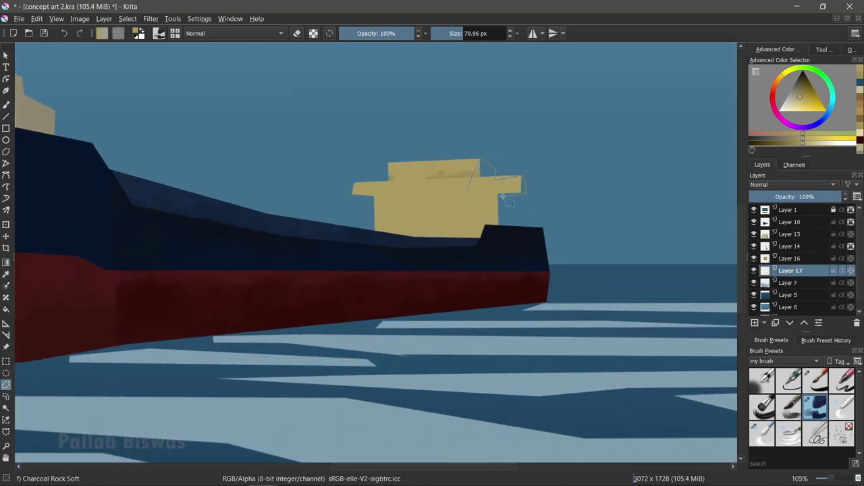
# Lasso the deckhouse's right side and shade it darker beige.
pyautogui.scroll(2, 541, 176)
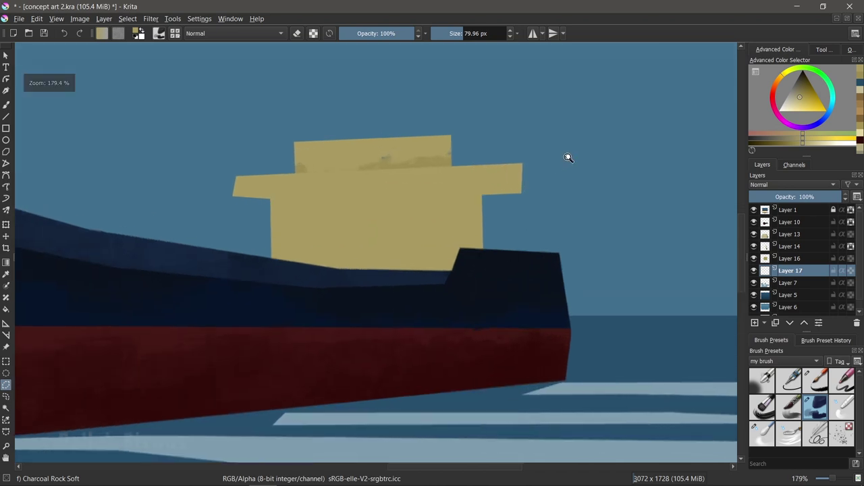
pyautogui.scroll(1, 478, 206)
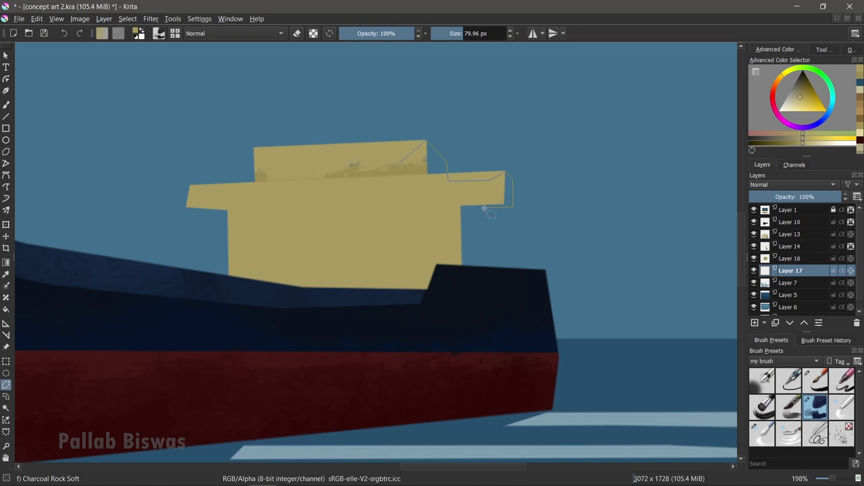
pyautogui.moveTo(475, 282)
pyautogui.mouseDown()
pyautogui.moveTo(403, 163)
pyautogui.moveTo(439, 159)
pyautogui.moveTo(466, 191)
pyautogui.mouseUp()
pyautogui.press('b')
pyautogui.press('k')
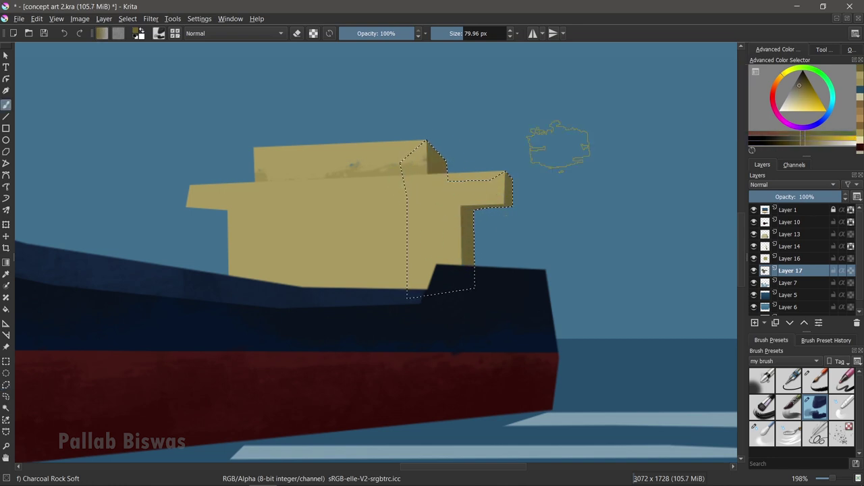
pyautogui.scroll(-5, 413, 236)
pyautogui.scroll(-3, 412, 236)
pyautogui.scroll(3, 450, 146)
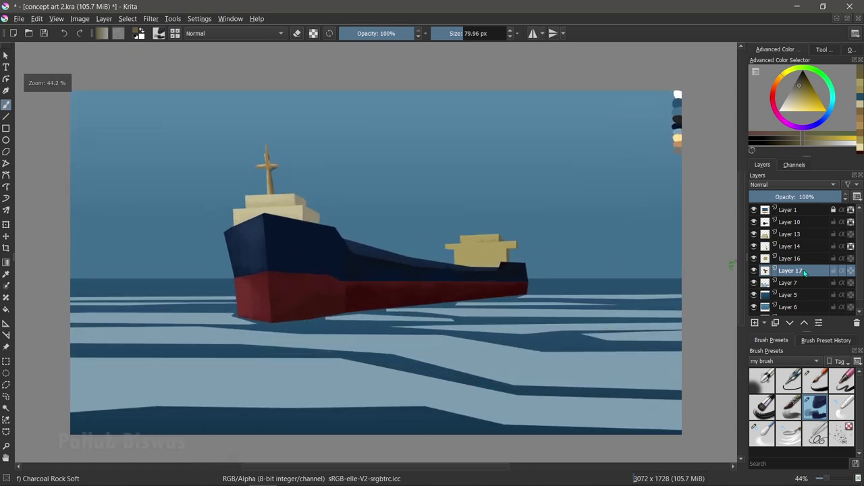
# Merge the deckhouse layers and nudge the deckhouse slightly right onto the hull.
pyautogui.click(790, 246)
pyautogui.click(788, 258)
pyautogui.hotkey('ctrl', 'e')
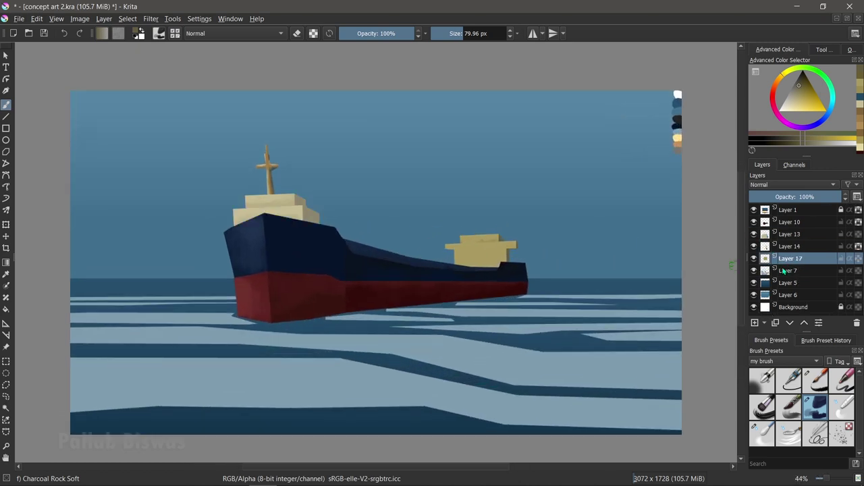
pyautogui.hotkey('ctrl', 't')
pyautogui.moveTo(480, 257); pyautogui.dragTo(487, 262)
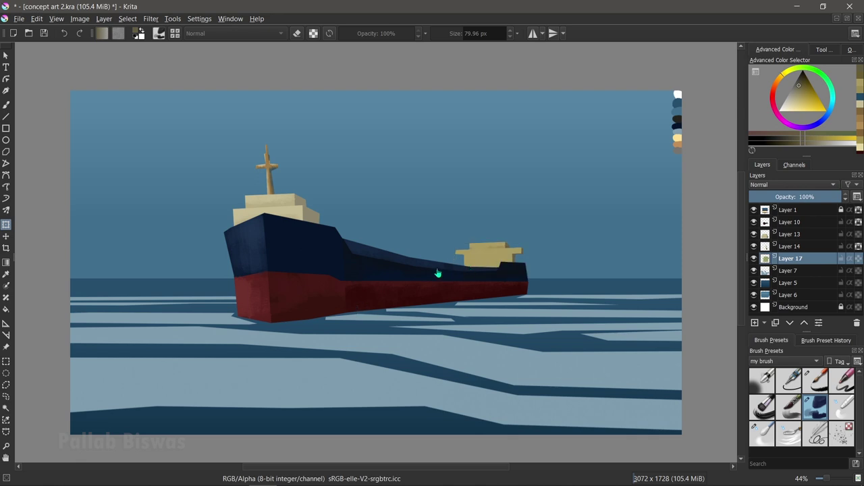
# Zoom in and add a new layer for the windows.
pyautogui.scroll(1, 437, 273)
pyautogui.scroll(1, 420, 228)
pyautogui.scroll(1, 397, 282)
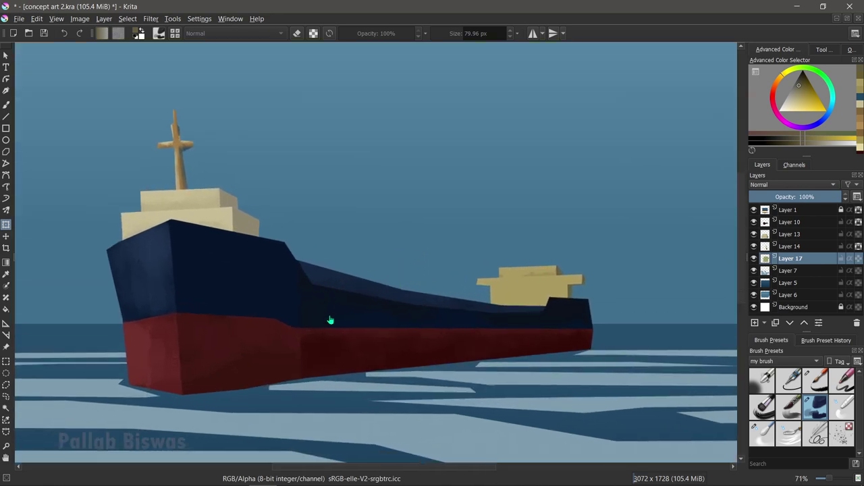
pyautogui.scroll(1, 513, 322)
pyautogui.scroll(1, 166, 326)
pyautogui.press('Insert')
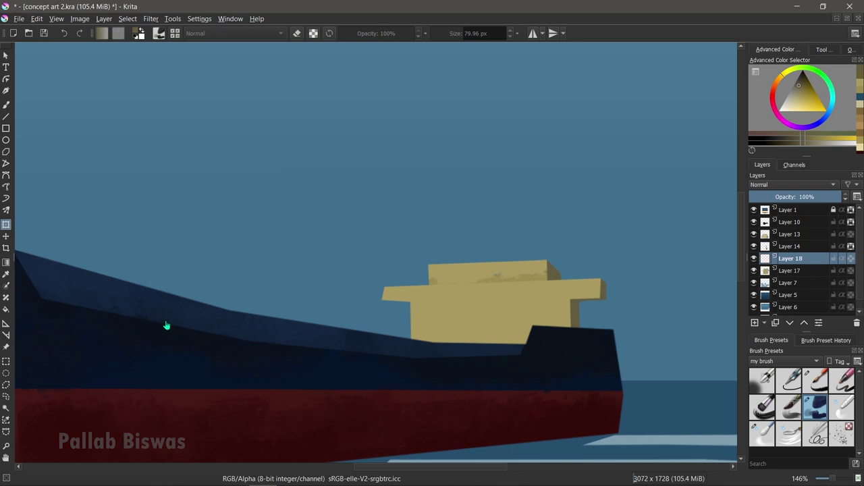
# Fill rectangular window selections dark on the stern superstructure's upper tier.
pyautogui.click(6, 384)
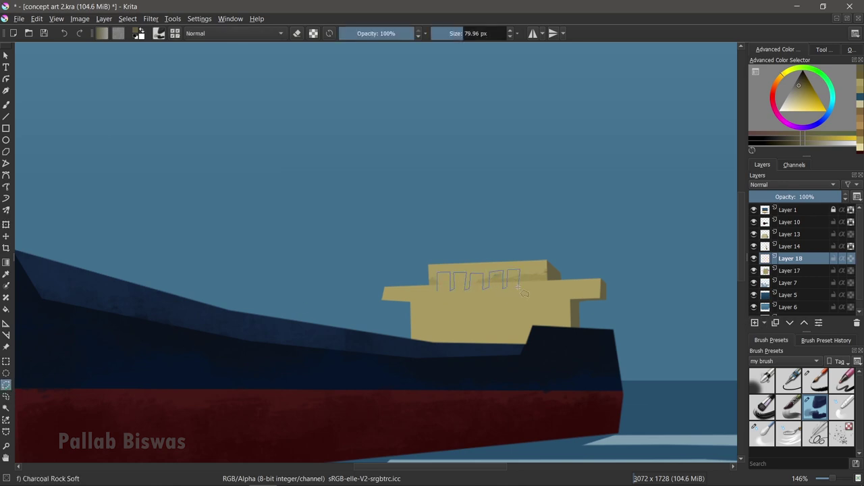
pyautogui.press('d')
pyautogui.hotkey('shift', 'BackSpace')
pyautogui.hotkey('ctrl', 'shift', 'a')
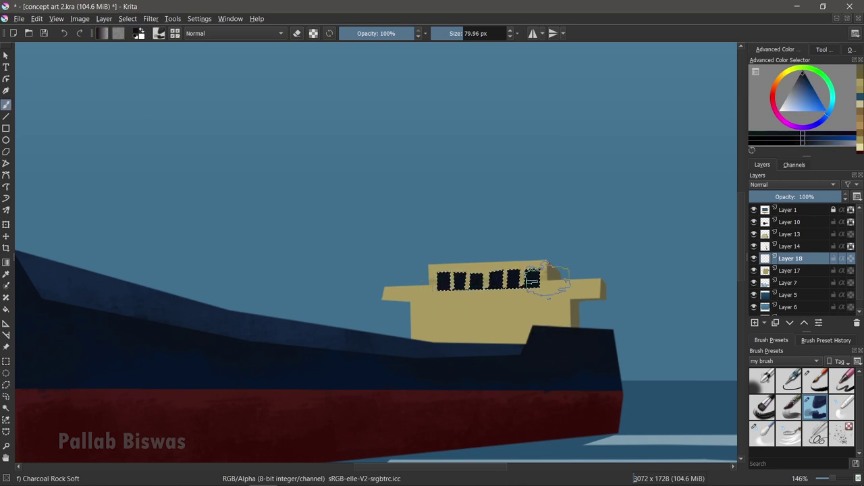
pyautogui.press('b')
pyautogui.scroll(-3, 440, 371)
pyautogui.scroll(3, 440, 371)
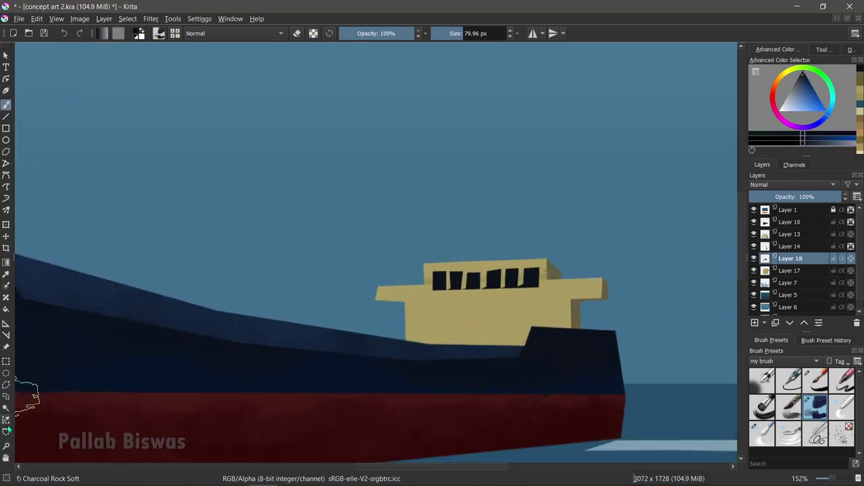
# Dab five small dark windows along the stern deckhouse with the brush.
pyautogui.hotkey('ctrl', 'r')
pyautogui.press('b')
pyautogui.click(423, 308)
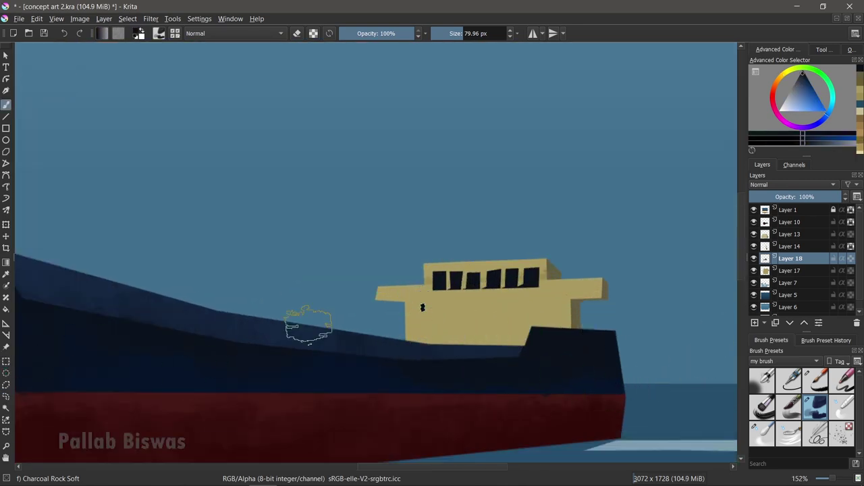
pyautogui.click(457, 307)
pyautogui.hotkey('ctrl', 'r')
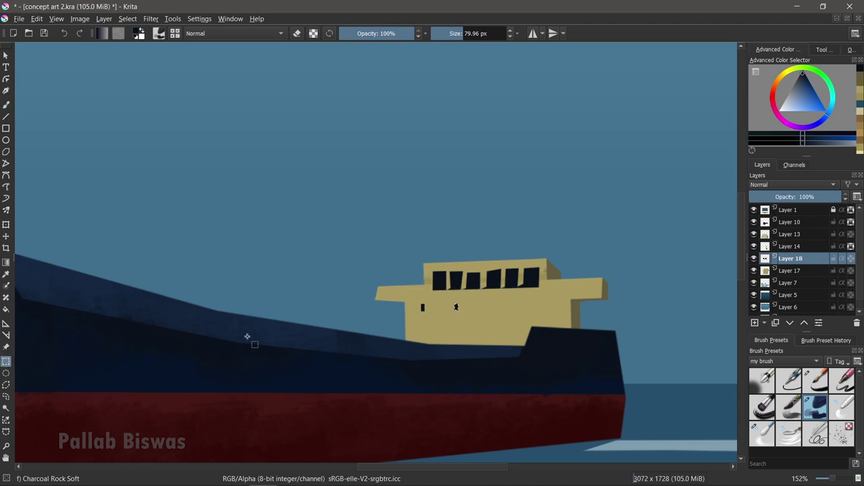
pyautogui.press('b')
pyautogui.click(485, 306)
pyautogui.click(505, 305)
pyautogui.click(530, 306)
# Fill two more selected window patches dark, paint one more window, and add a new layer.
pyautogui.hotkey('ctrl', 'r')
pyautogui.hotkey('shift', 'BackSpace')
pyautogui.moveTo(451, 321); pyautogui.dragTo(455, 330)
pyautogui.hotkey('shift', 'BackSpace')
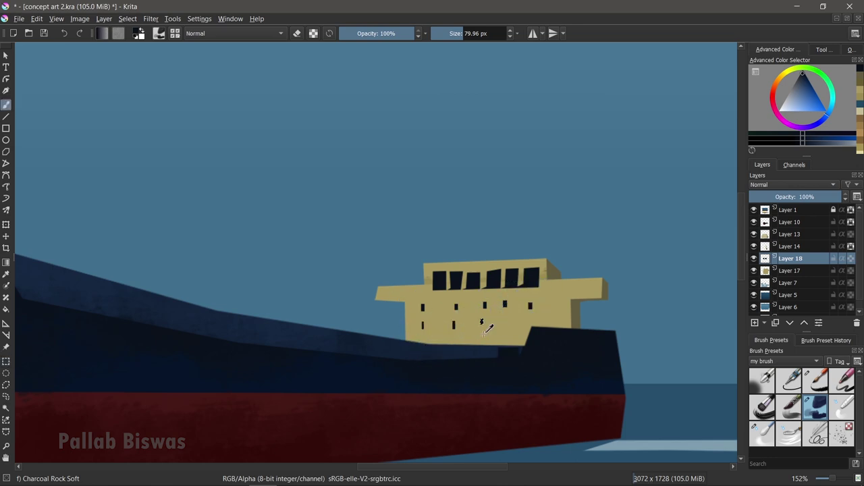
pyautogui.press('b')
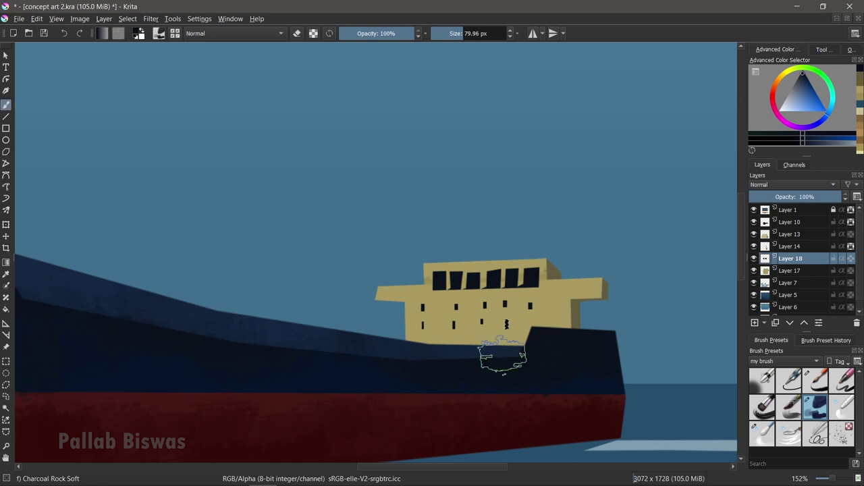
pyautogui.click(506, 325)
pyautogui.press('pagedown')
pyautogui.press('pagedown')
pyautogui.press('Insert')
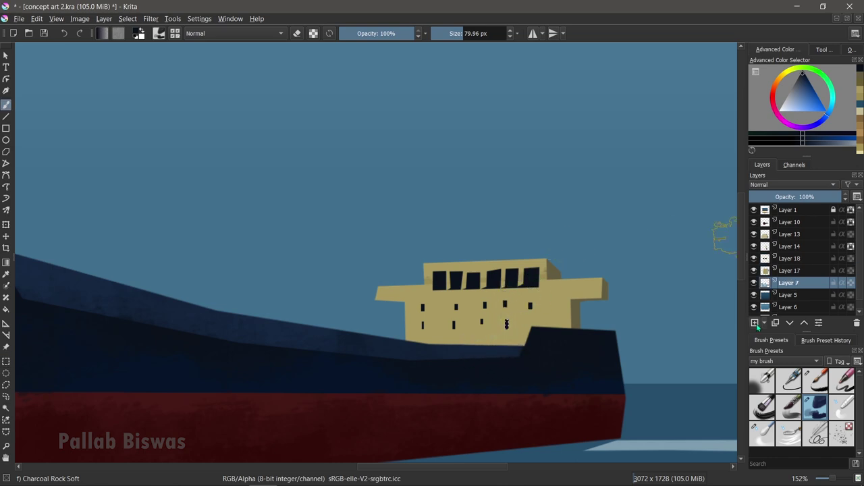
# Paint a thin tan mast strip on the stern superstructure.
pyautogui.hotkey('ctrl', 'r')
pyautogui.moveTo(473, 183)
pyautogui.mouseDown()
pyautogui.moveTo(480, 265)
pyautogui.moveTo(473, 187)
pyautogui.mouseUp()
pyautogui.press('b')
pyautogui.keyDown('ctrl'); pyautogui.click(523, 276); pyautogui.keyUp('ctrl')
pyautogui.hotkey('ctrl', 'shift', 'a')
pyautogui.scroll(-5, 527, 218)
pyautogui.scroll(2, 411, 282)
pyautogui.scroll(1, 385, 298)
pyautogui.scroll(2, 351, 325)
pyautogui.scroll(2, 390, 301)
pyautogui.moveTo(390, 301); pyautogui.dragTo(271, 217)
# Paint red-brown railing posts along the sloping deck on a layer above Layer 17.
pyautogui.click(6, 384)
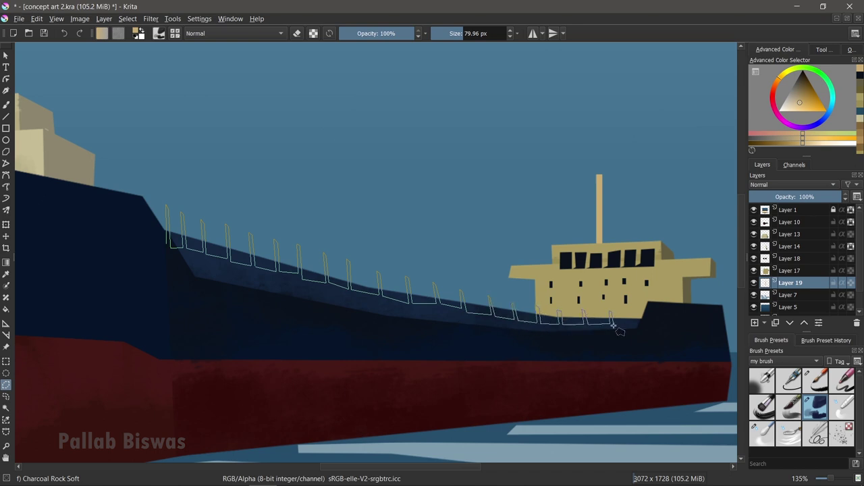
pyautogui.click(521, 339)
pyautogui.click(177, 277)
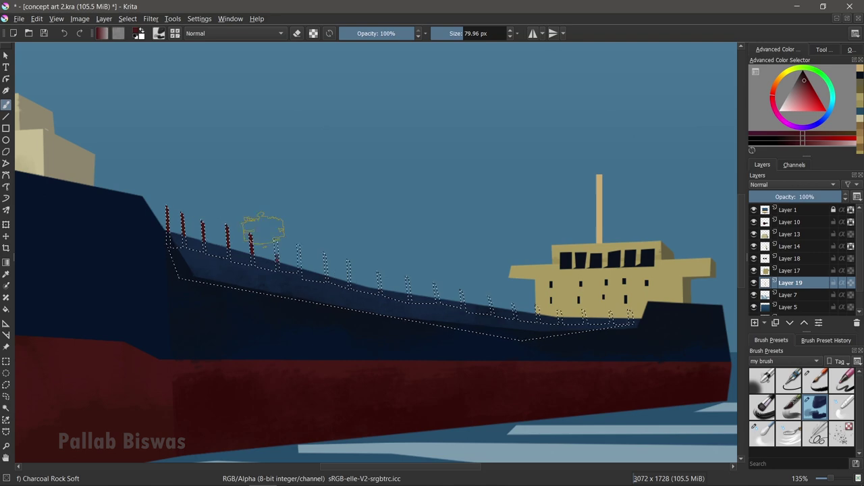
pyautogui.moveTo(168, 216); pyautogui.dragTo(631, 314)
pyautogui.click(771, 114)
pyautogui.moveTo(203, 263); pyautogui.dragTo(716, 283)
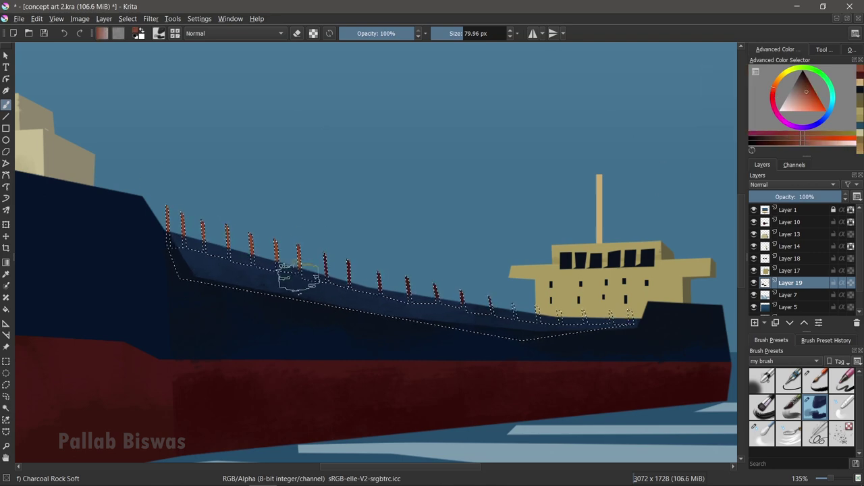
pyautogui.click(803, 323)
pyautogui.hotkey('ctrl', 'shift', 'a')
pyautogui.moveTo(502, 270); pyautogui.dragTo(478, 309)
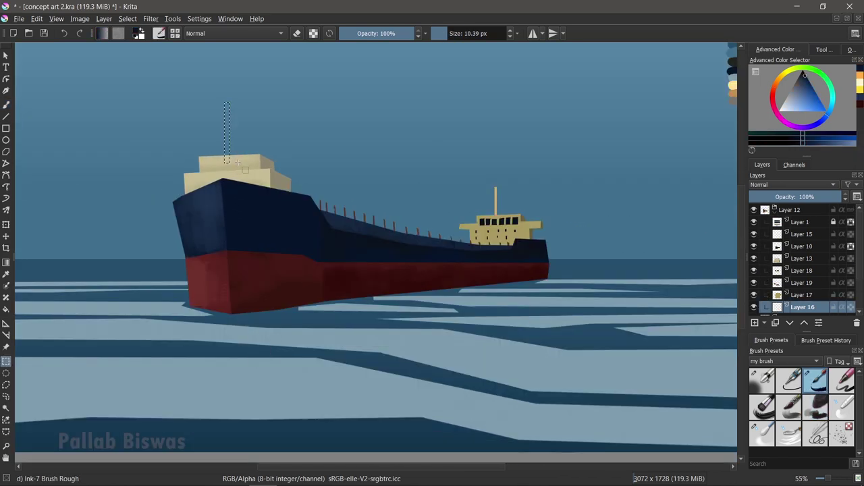
# Paint two thin dark red masts at the bow.
pyautogui.press('b')
pyautogui.keyDown('ctrl'); pyautogui.click(506, 267); pyautogui.keyUp('ctrl')
pyautogui.moveTo(227, 105); pyautogui.dragTo(228, 158)
pyautogui.hotkey('ctrl', 'shift', 'a')
pyautogui.hotkey('ctrl', 'r')
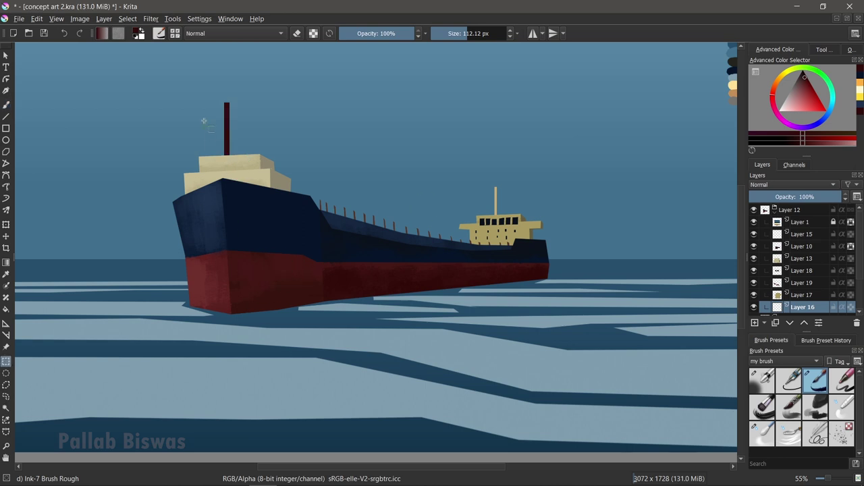
pyautogui.moveTo(206, 161); pyautogui.dragTo(209, 125)
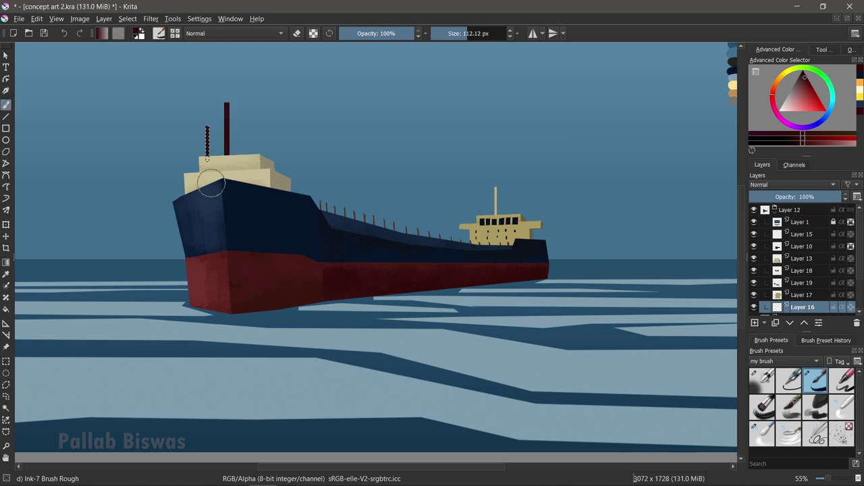
pyautogui.press('b')
pyautogui.click(207, 138)
# Select a crossbar strip and draw thin rigging lines with the Line tool at about 10 px.
pyautogui.hotkey('ctrl', 'r')
pyautogui.moveTo(211, 111); pyautogui.dragTo(243, 116)
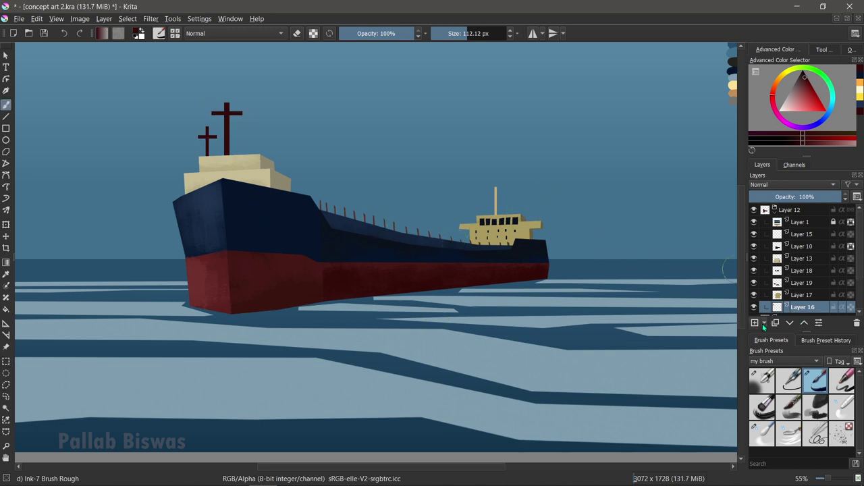
pyautogui.scroll(-2, 797, 284)
pyautogui.press('v')
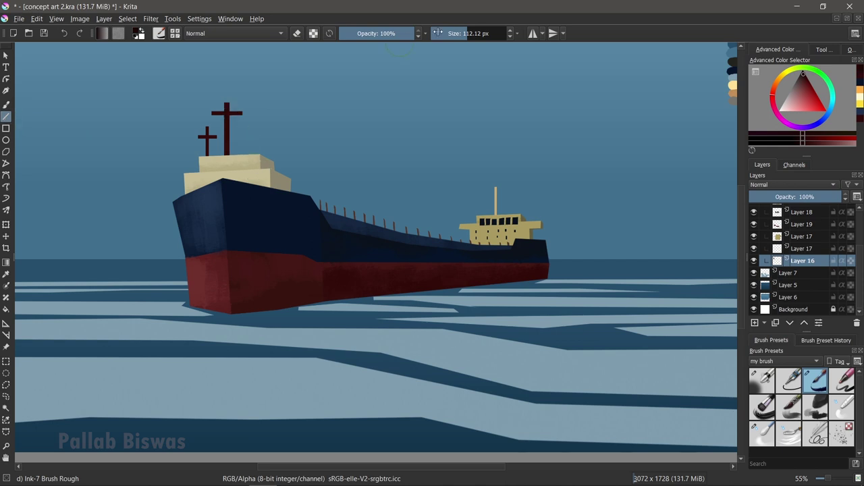
pyautogui.moveTo(437, 33); pyautogui.dragTo(445, 33)
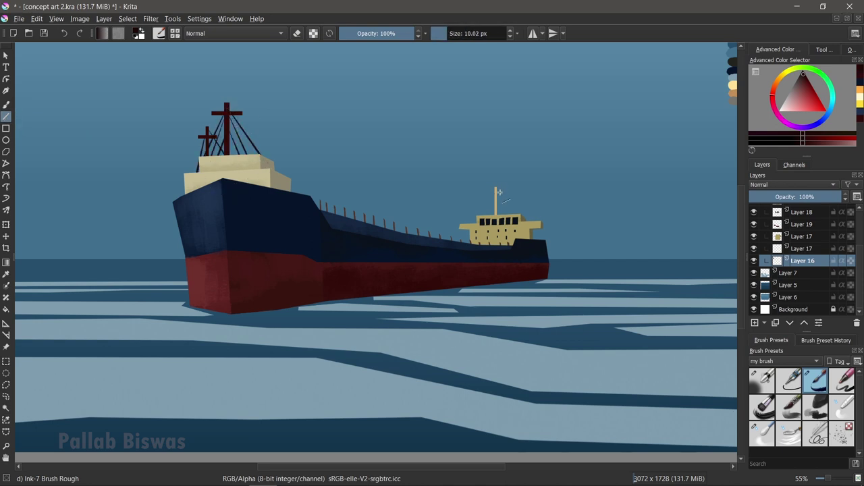
pyautogui.hotkey('ctrl', 'z')
pyautogui.press('[')
# Add a new layer and select the ship's deck area.
pyautogui.click(755, 324)
pyautogui.hotkey('ctrl', 'r')
pyautogui.moveTo(305, 204)
pyautogui.mouseDown()
pyautogui.moveTo(423, 240)
pyautogui.moveTo(395, 249)
pyautogui.mouseUp()
# Fill the deck and the mid-deck section dark red.
pyautogui.press('b')
pyautogui.moveTo(325, 223); pyautogui.dragTo(388, 215)
pyautogui.click(392, 261)
pyautogui.click(395, 205)
pyautogui.click(482, 236)
pyautogui.click(482, 269)
pyautogui.click(391, 263)
pyautogui.press('b')
pyautogui.moveTo(405, 230); pyautogui.dragTo(474, 249)
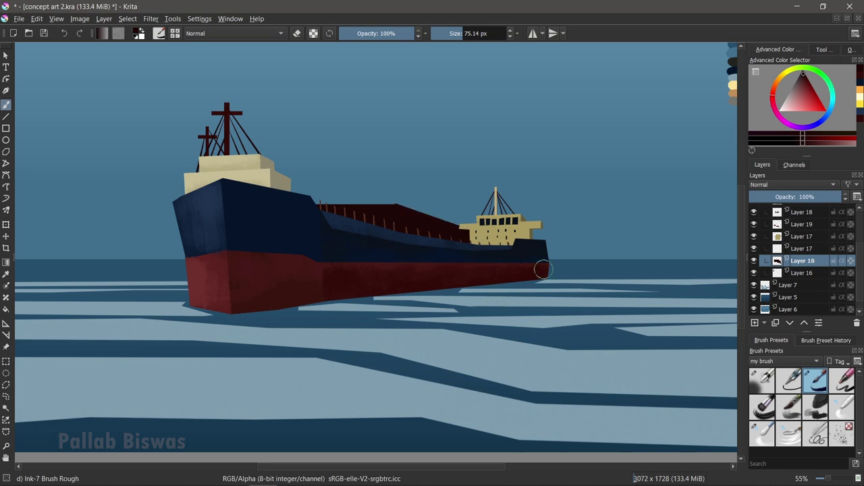
# Reorder the deck layer so it sits below Layer 19.
pyautogui.click(804, 323)
pyautogui.click(804, 323)
pyautogui.click(805, 323)
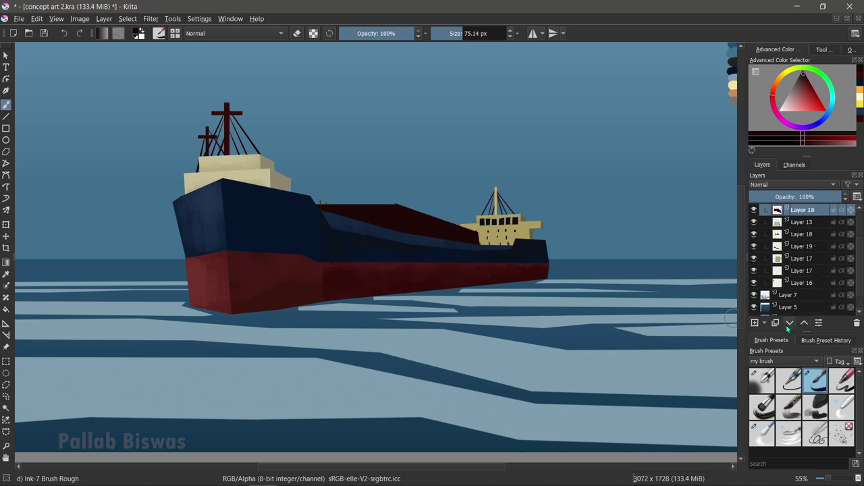
pyautogui.click(789, 324)
pyautogui.click(789, 325)
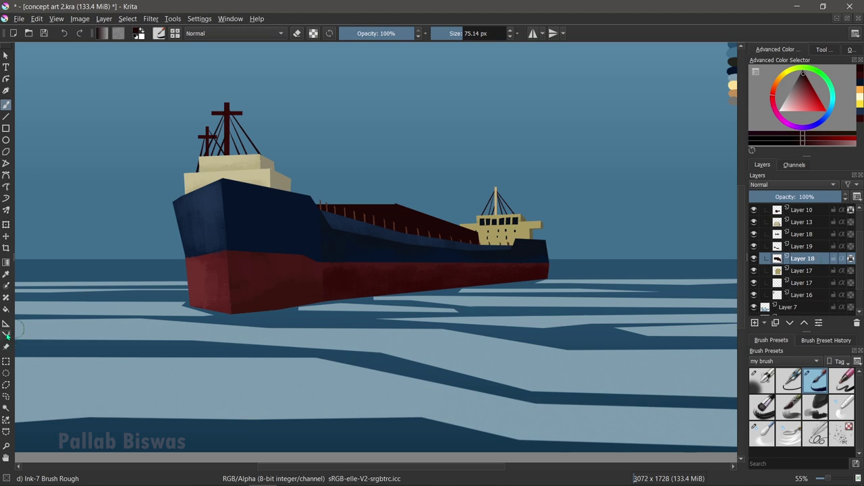
# Paint navy over the hull front outlined across the deck.
pyautogui.click(5, 385)
pyautogui.click(399, 260)
pyautogui.click(316, 251)
pyautogui.doubleClick(290, 201)
pyautogui.press('b')
pyautogui.click(804, 78)
pyautogui.moveTo(331, 213); pyautogui.dragTo(395, 227)
pyautogui.hotkey('ctrl', 'shift', 'a')
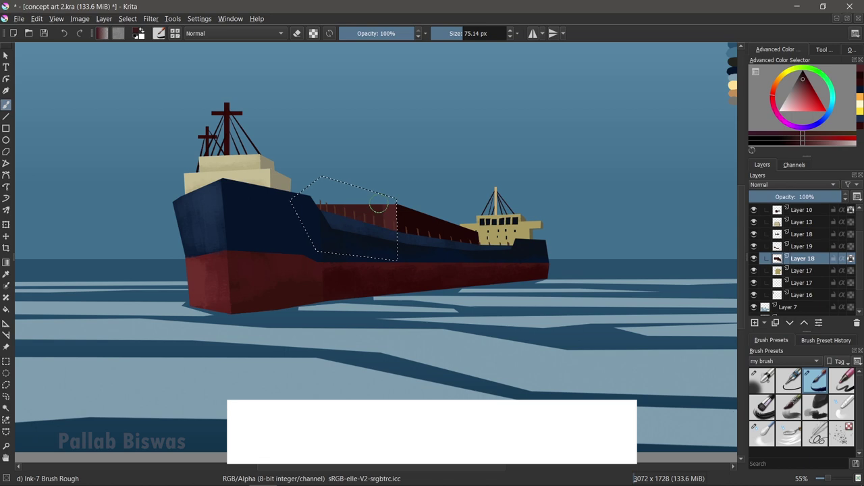
# On a new layer, outline the cargo cover shape above the deck.
pyautogui.press('Insert')
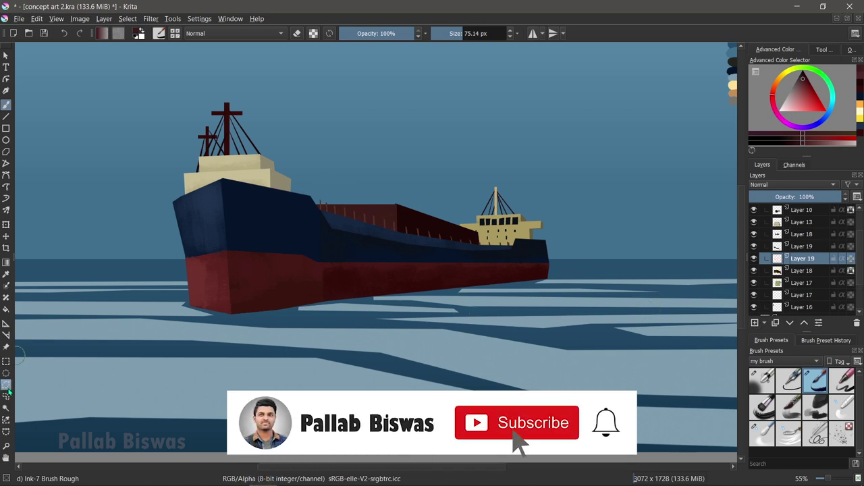
pyautogui.click(5, 385)
pyautogui.click(303, 205)
pyautogui.click(303, 183)
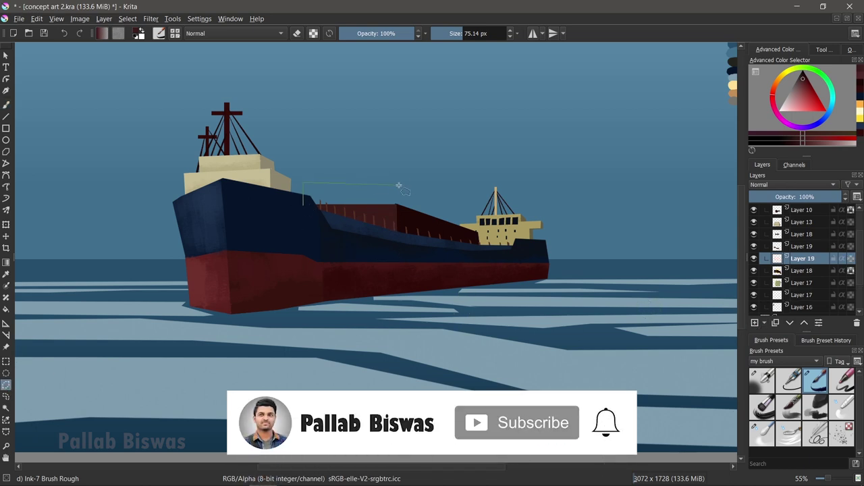
pyautogui.click(398, 183)
pyautogui.click(476, 231)
pyautogui.click(398, 205)
pyautogui.click(303, 205)
# Paint the cargo cover orange, then repaint it red-orange.
pyautogui.press('b')
pyautogui.moveTo(775, 114)
pyautogui.mouseDown()
pyautogui.moveTo(748, 120)
pyautogui.moveTo(810, 70)
pyautogui.mouseUp()
pyautogui.click(812, 91)
pyautogui.moveTo(458, 212); pyautogui.dragTo(338, 194)
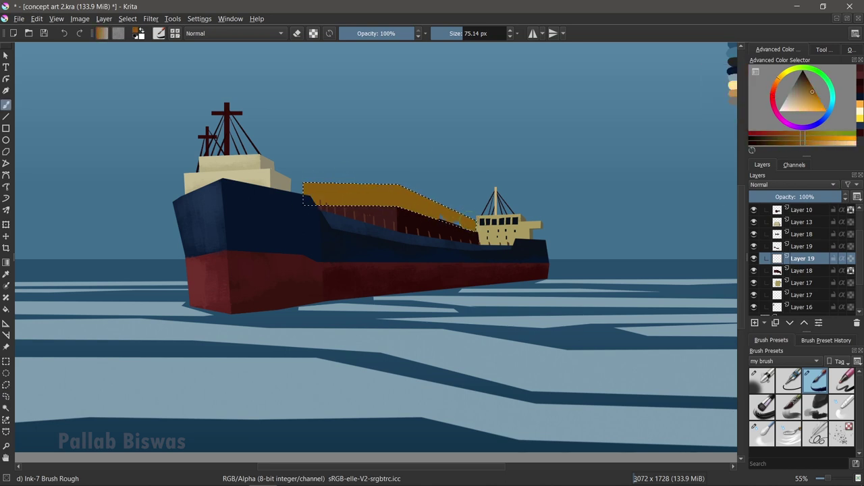
pyautogui.moveTo(779, 79); pyautogui.dragTo(775, 83)
pyautogui.moveTo(317, 196); pyautogui.dragTo(466, 219)
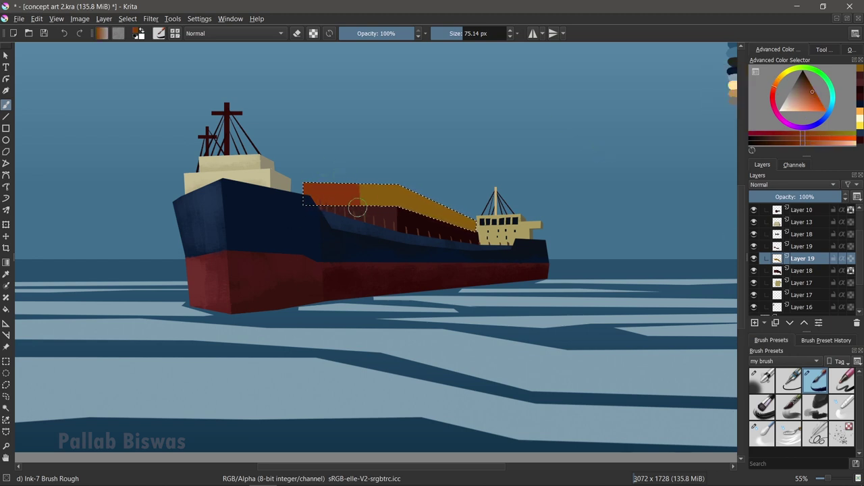
pyautogui.hotkey('ctrl', 'shift', 'a')
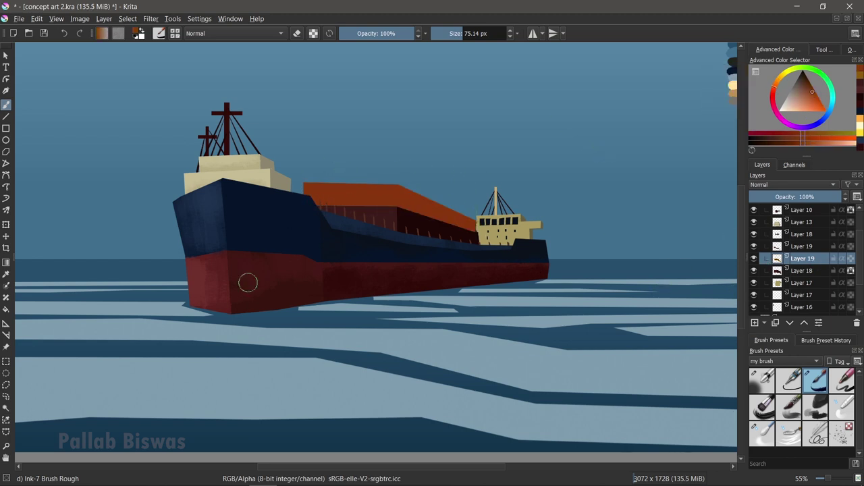
# Darken the cargo cover's right end with a darker brown.
pyautogui.click(6, 361)
pyautogui.moveTo(418, 214); pyautogui.dragTo(477, 235)
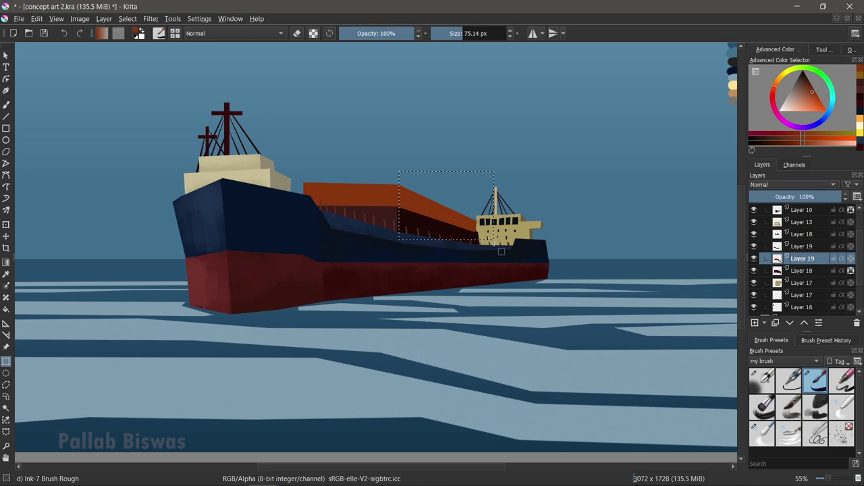
pyautogui.press('b')
pyautogui.click(807, 82)
pyautogui.moveTo(405, 196); pyautogui.dragTo(473, 230)
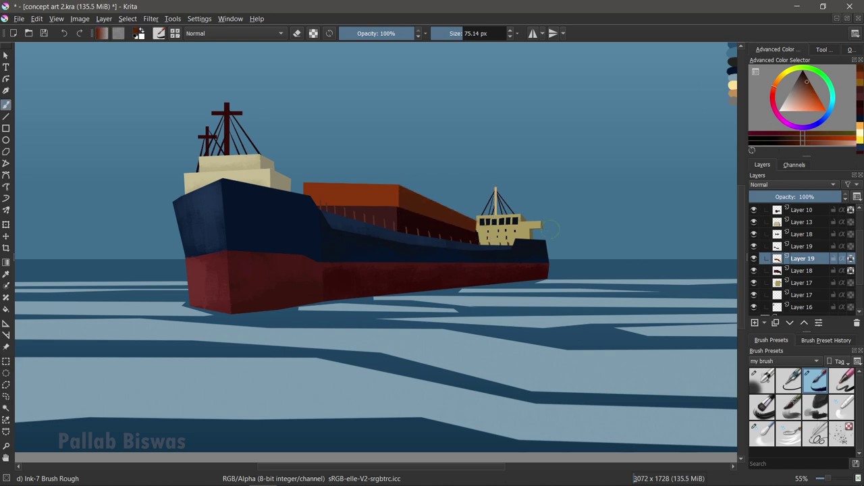
pyautogui.scroll(-3, 550, 330)
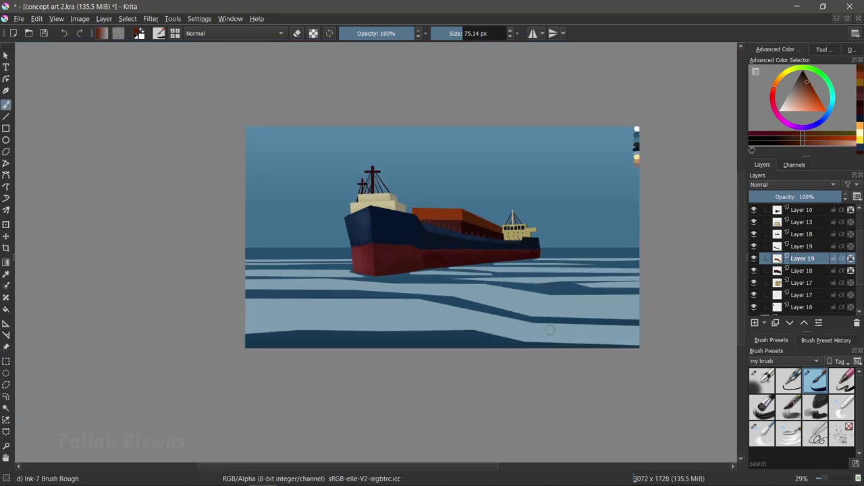
# Merge the cargo cover layer down and erase a strip at the bow cabin's left edge.
pyautogui.scroll(3, 445, 269)
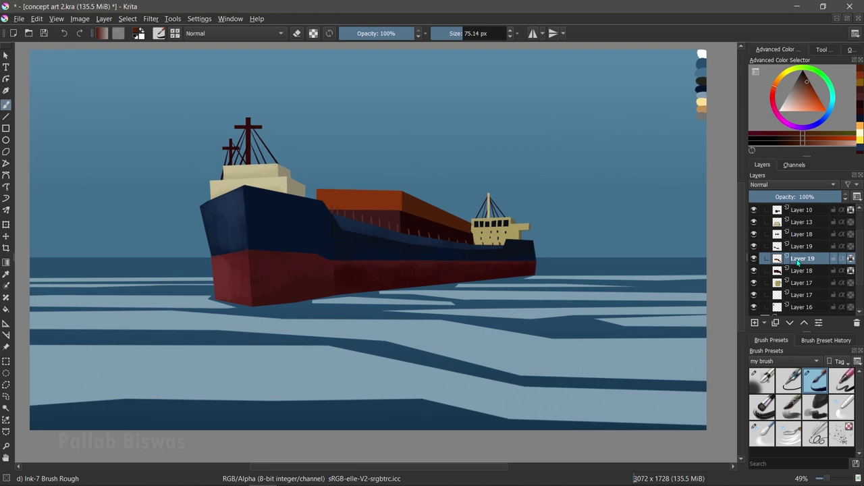
pyautogui.hotkey('ctrl', 'e')
pyautogui.hotkey('ctrl', 'r')
pyautogui.moveTo(481, 250); pyautogui.dragTo(486, 264)
pyautogui.press('b')
pyautogui.press('e')
pyautogui.moveTo(466, 226); pyautogui.dragTo(466, 248)
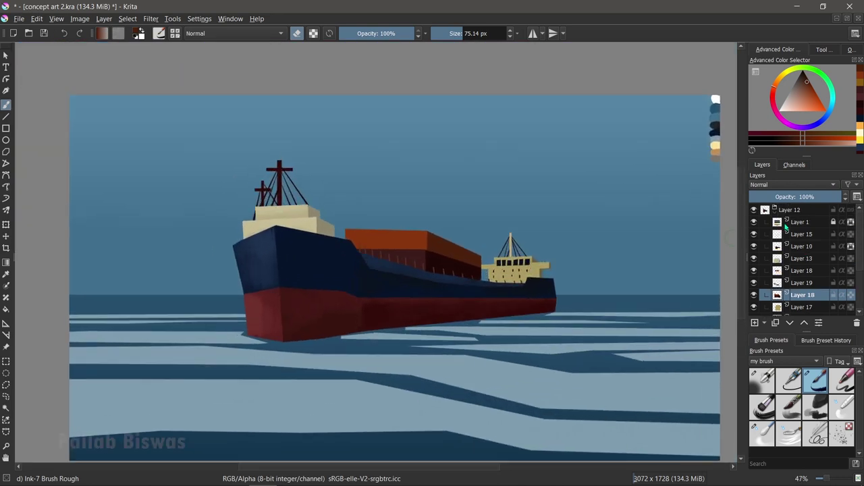
# On a new layer, fill dark windows across the bow cabin's upper tier.
pyautogui.click(754, 322)
pyautogui.hotkey('ctrl', 'r')
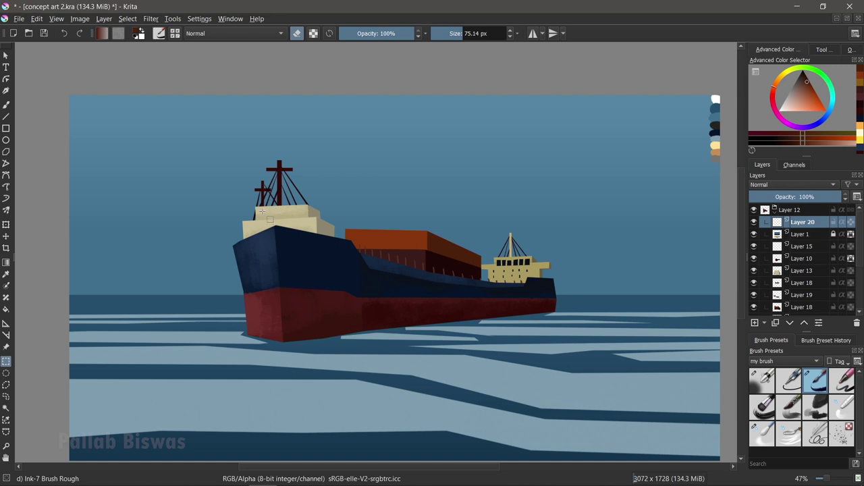
pyautogui.moveTo(266, 227)
pyautogui.mouseDown()
pyautogui.moveTo(331, 171)
pyautogui.moveTo(341, 145)
pyautogui.mouseUp()
pyautogui.moveTo(313, 137); pyautogui.dragTo(323, 154)
pyautogui.hotkey('shift', 'BackSpace')
pyautogui.hotkey('shift', 'BackSpace')
pyautogui.moveTo(387, 133); pyautogui.dragTo(396, 153)
# Fill dark windows on the bow cabin's lower tier and zoom out to the whole ship.
pyautogui.hotkey('shift', 'BackSpace')
pyautogui.hotkey('shift', 'BackSpace')
pyautogui.press('b')
pyautogui.moveTo(196, 192)
pyautogui.mouseDown()
pyautogui.moveTo(205, 210)
pyautogui.moveTo(242, 207)
pyautogui.mouseUp()
pyautogui.hotkey('ctrl', 'r')
pyautogui.hotkey('shift', 'BackSpace')
pyautogui.moveTo(280, 180); pyautogui.dragTo(287, 200)
pyautogui.hotkey('shift', 'BackSpace')
pyautogui.hotkey('shift', 'BackSpace')
pyautogui.moveTo(333, 182)
pyautogui.mouseDown()
pyautogui.moveTo(341, 200)
pyautogui.moveTo(381, 199)
pyautogui.mouseUp()
pyautogui.hotkey('shift', 'BackSpace')
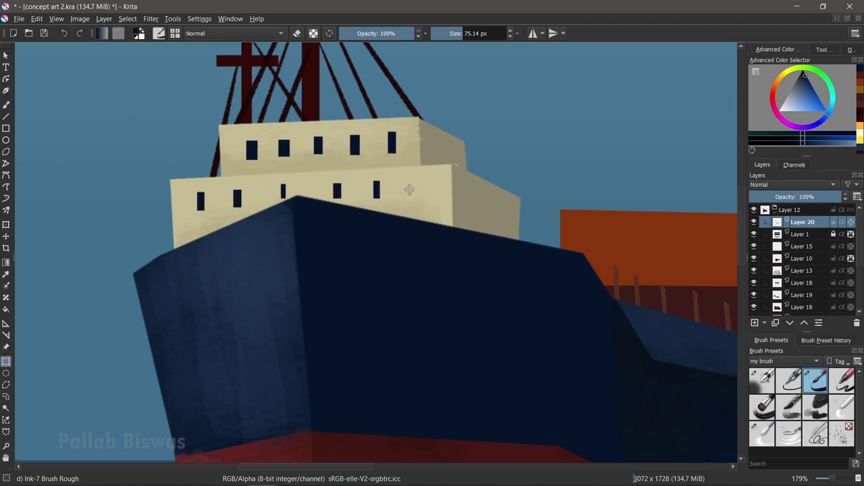
pyautogui.press('b')
pyautogui.press('-')
pyautogui.press('-')
pyautogui.press('-')
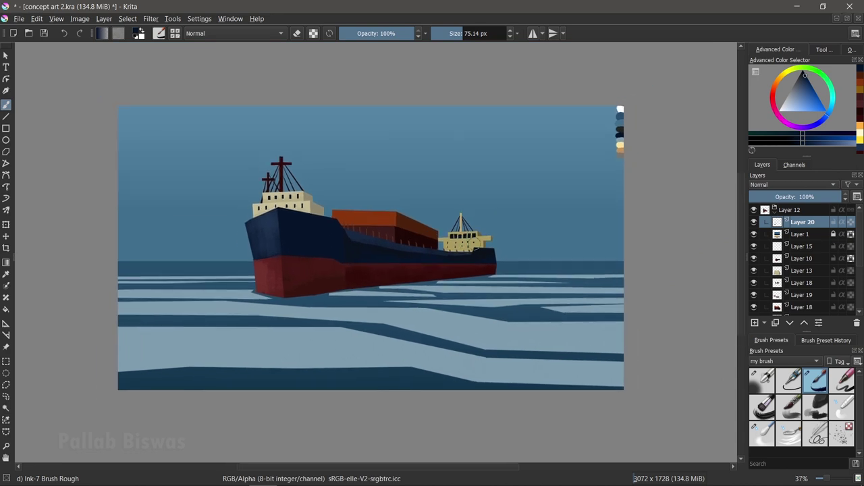
# Add Layer 21 and airbrush a soft orange glow at the top of the front mast.
pyautogui.click(754, 323)
pyautogui.click(780, 84)
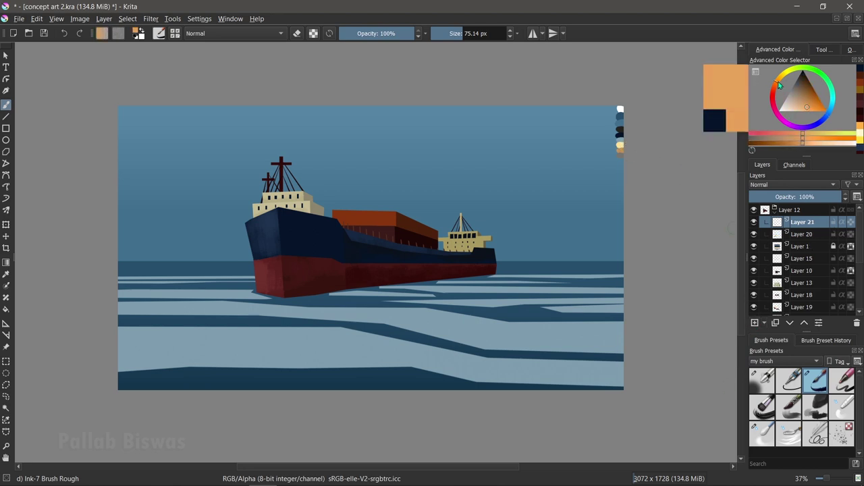
pyautogui.click(779, 84)
pyautogui.press('/')
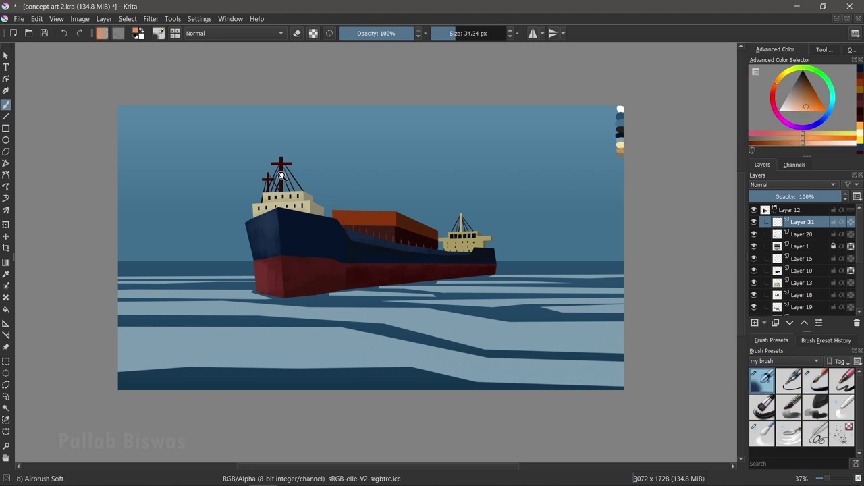
pyautogui.scroll(2, 281, 176)
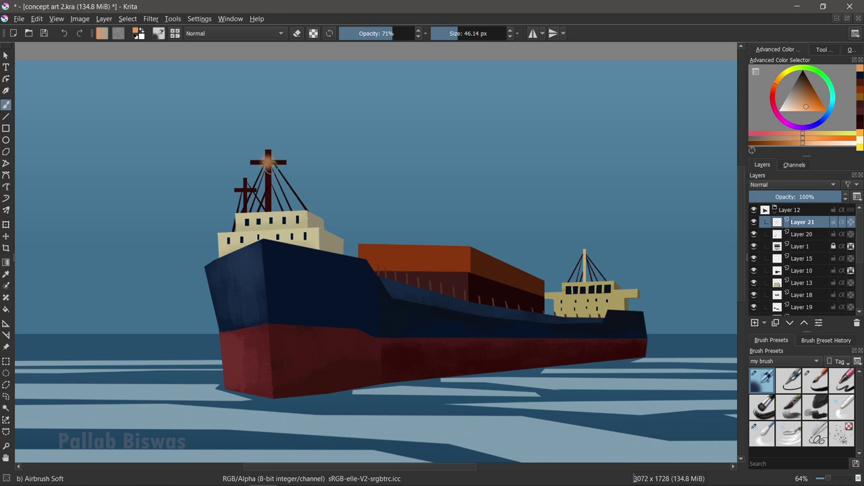
pyautogui.moveTo(653, 162); pyautogui.dragTo(506, 183)
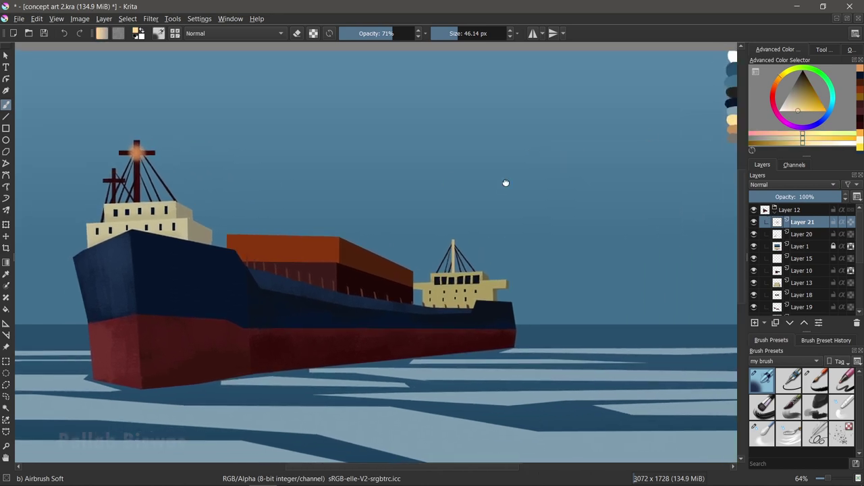
pyautogui.press('[')
pyautogui.press('[')
pyautogui.press('[')
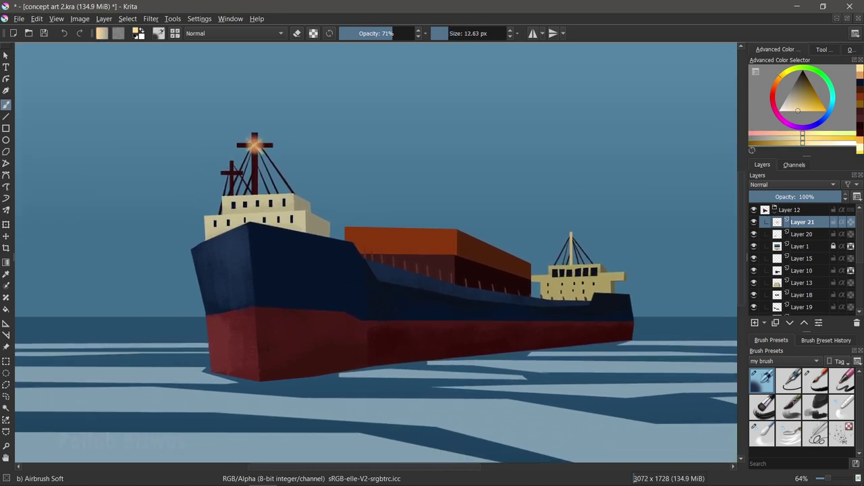
# Draw thin star flare lines with Ink-7 Brush Rough and soften them with Blender Blur.
pyautogui.press('/')
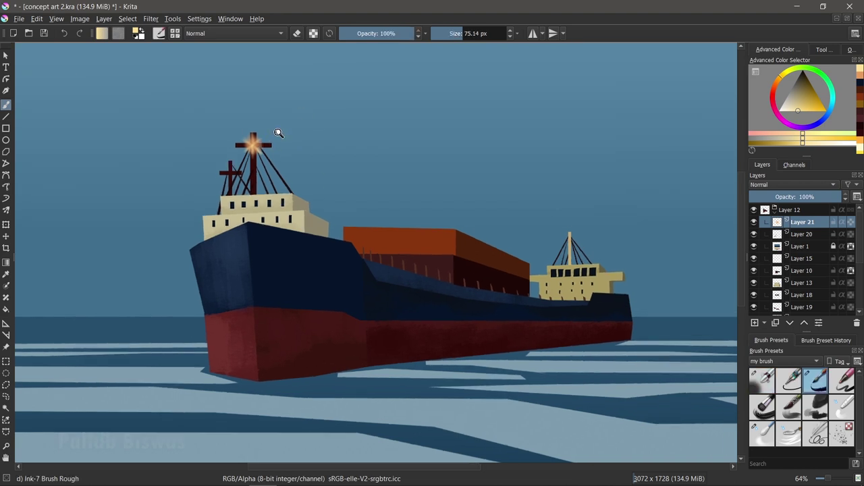
pyautogui.scroll(3, 276, 135)
pyautogui.moveTo(443, 33); pyautogui.dragTo(439, 33)
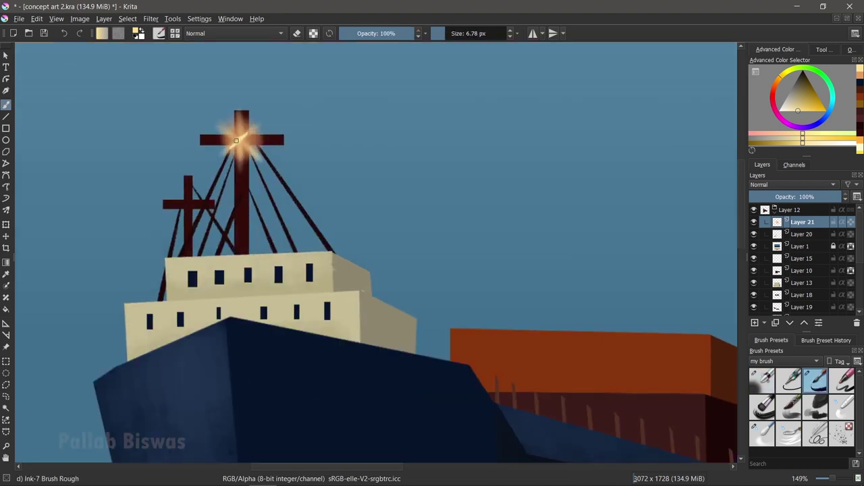
pyautogui.click(762, 433)
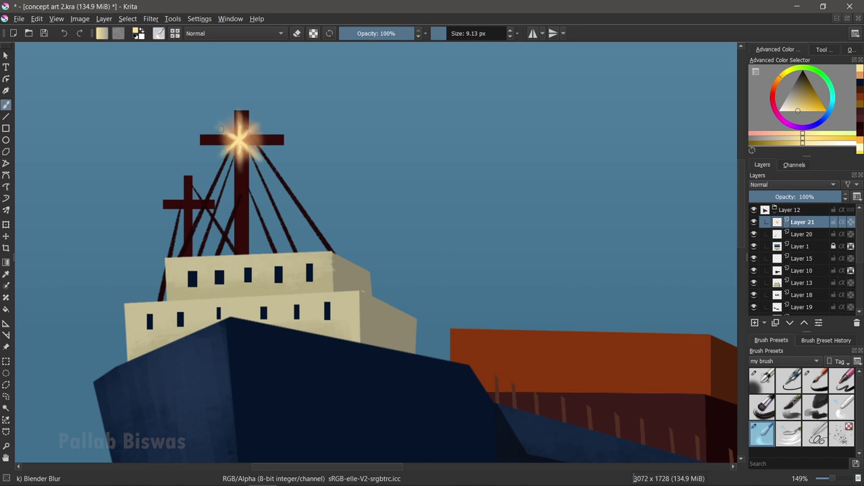
pyautogui.scroll(-3, 220, 129)
pyautogui.scroll(-2, 403, 257)
pyautogui.click(804, 234)
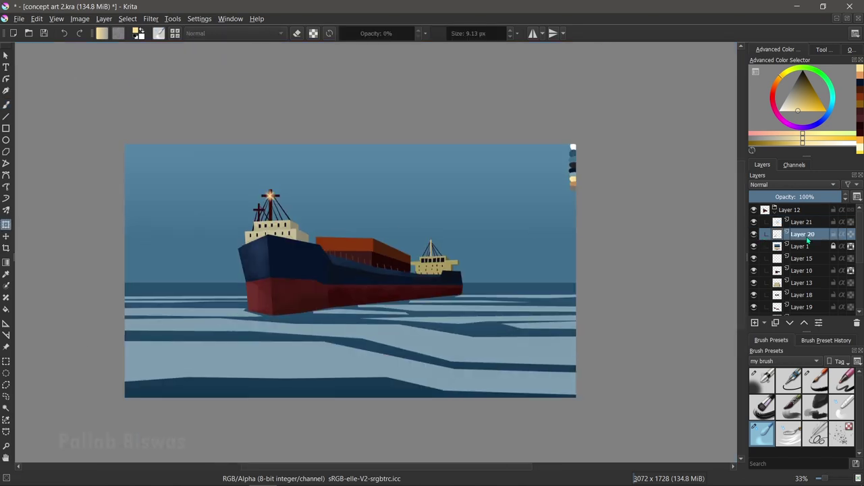
# On new Layer 22, airbrush a bigger, brighter orange glow on the mast top.
pyautogui.press('Insert')
pyautogui.keyDown('ctrl'); pyautogui.click(574, 180); pyautogui.keyUp('ctrl')
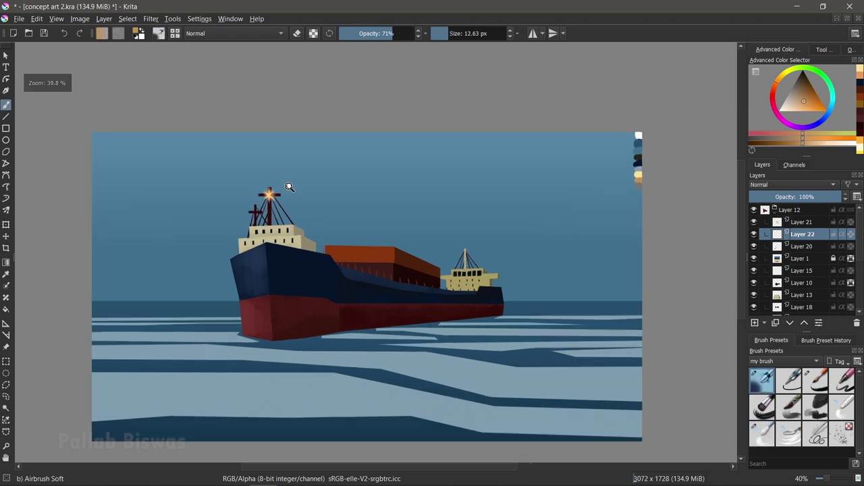
pyautogui.scroll(3, 273, 200)
pyautogui.moveTo(265, 191); pyautogui.dragTo(265, 192)
pyautogui.press(']')
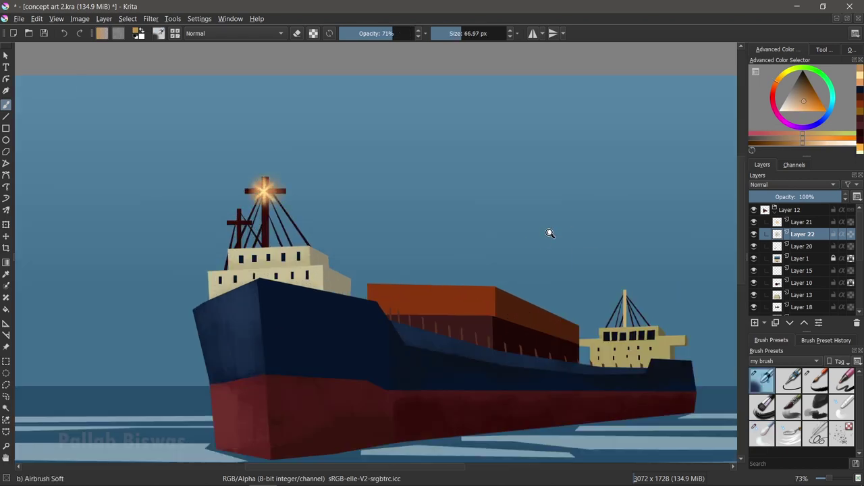
pyautogui.scroll(-1, 551, 233)
# Duplicate the star flare layer twice and move the copies onto the cabin and rear mast.
pyautogui.press('pageup')
pyautogui.press('t')
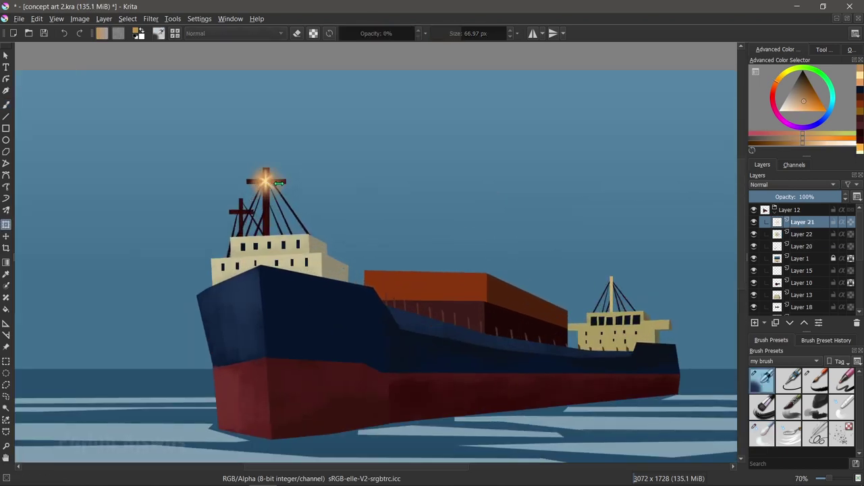
pyautogui.click(776, 322)
pyautogui.moveTo(267, 183)
pyautogui.mouseDown()
pyautogui.moveTo(319, 265)
pyautogui.moveTo(311, 264)
pyautogui.mouseUp()
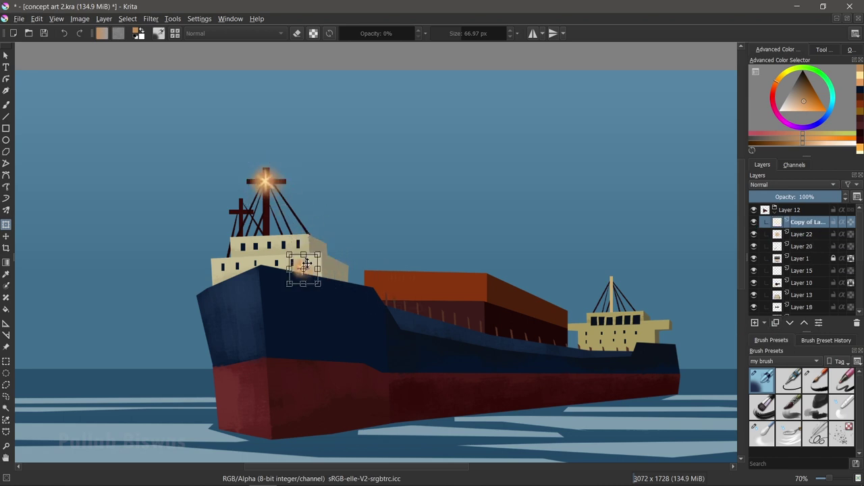
pyautogui.click(775, 324)
pyautogui.moveTo(292, 266)
pyautogui.mouseDown()
pyautogui.moveTo(613, 285)
pyautogui.moveTo(601, 296)
pyautogui.mouseUp()
pyautogui.scroll(-4, 451, 313)
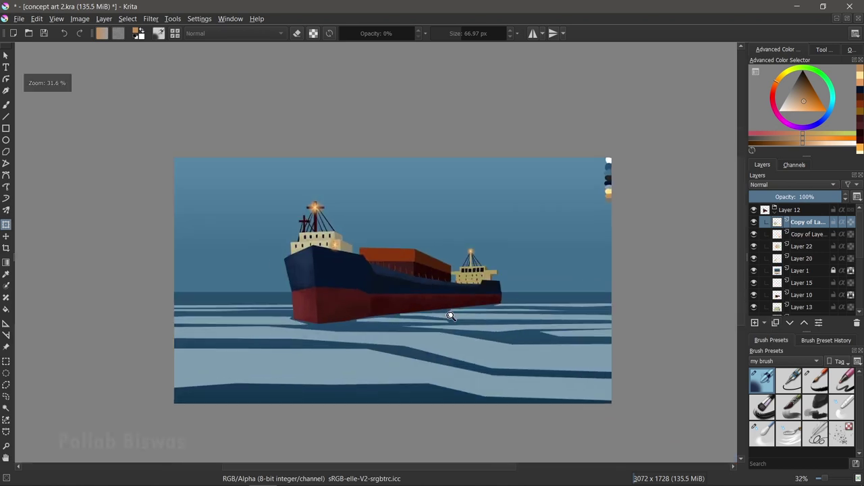
pyautogui.scroll(2, 470, 332)
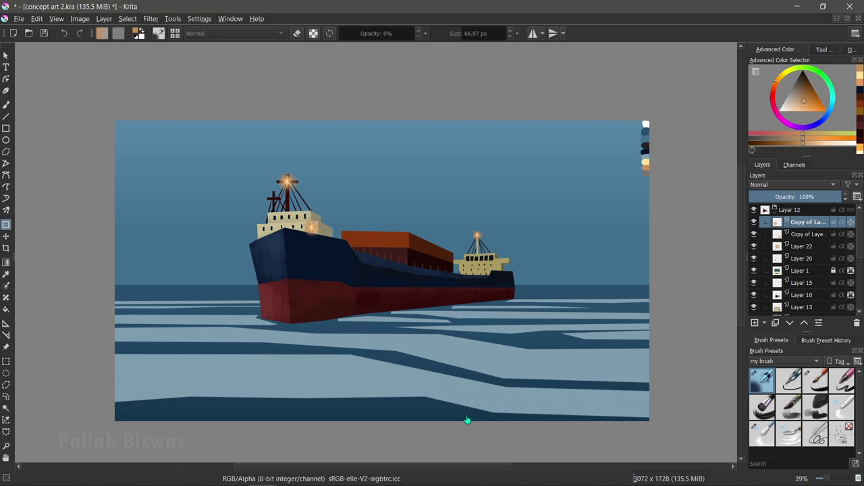
pyautogui.scroll(2, 500, 286)
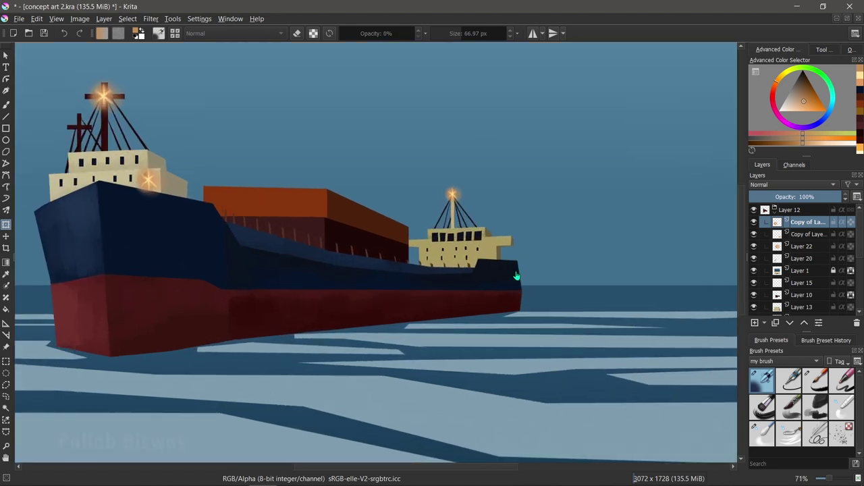
pyautogui.moveTo(511, 296); pyautogui.dragTo(632, 320)
# Duplicate the mast glow layer and move the copy onto the second mast.
pyautogui.click(790, 246)
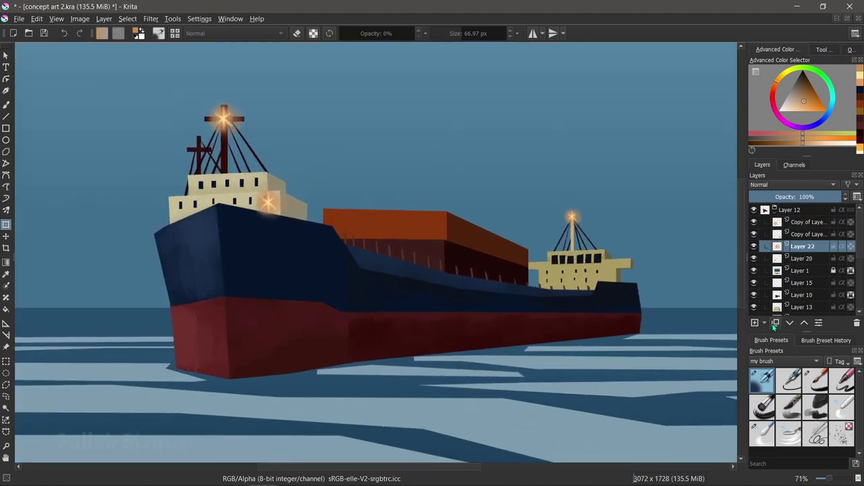
pyautogui.hotkey('ctrl', 'j')
pyautogui.press('t')
pyautogui.moveTo(271, 141)
pyautogui.mouseDown()
pyautogui.moveTo(244, 165)
pyautogui.moveTo(208, 152)
pyautogui.mouseUp()
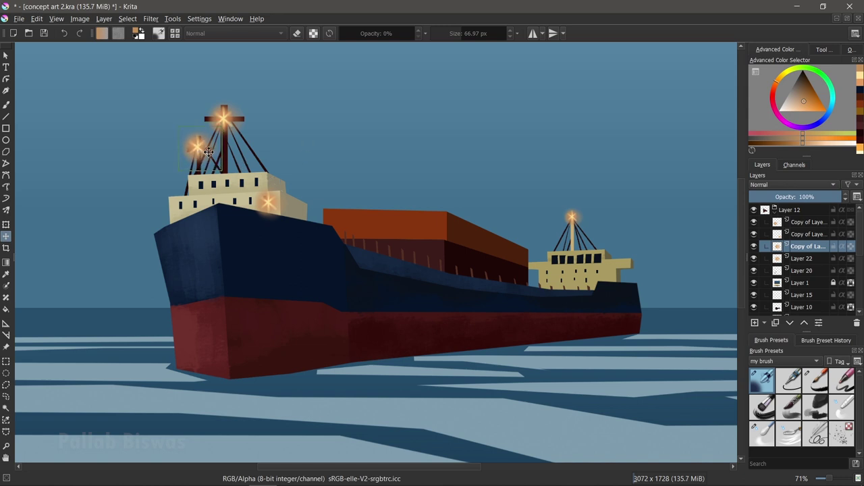
# Merge the copied lights, lower their opacity to about 60%, and merge them into Layer 22.
pyautogui.click(807, 221)
pyautogui.hotkey('ctrl', 'e')
pyautogui.hotkey('ctrl', 'e')
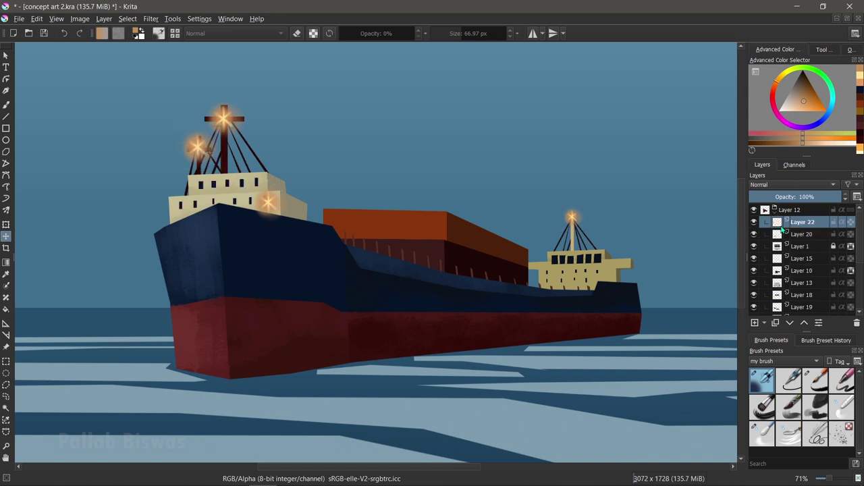
pyautogui.click(805, 197)
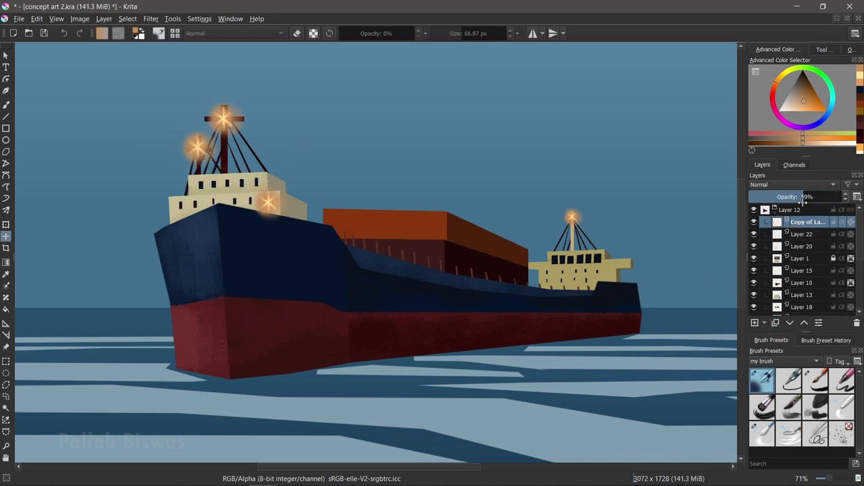
pyautogui.hotkey('ctrl', 'e')
pyautogui.scroll(-5, 385, 345)
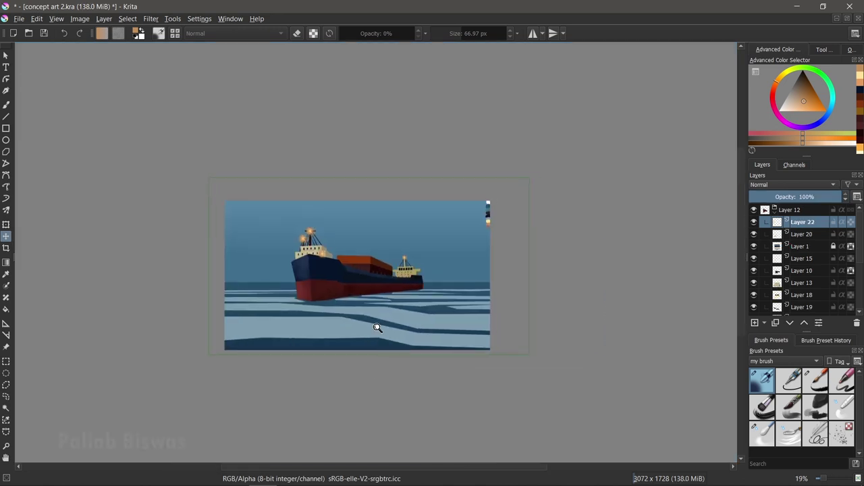
# Collapse the Layer 12 ship group and duplicate it with Duplicate Layer.
pyautogui.scroll(2, 385, 324)
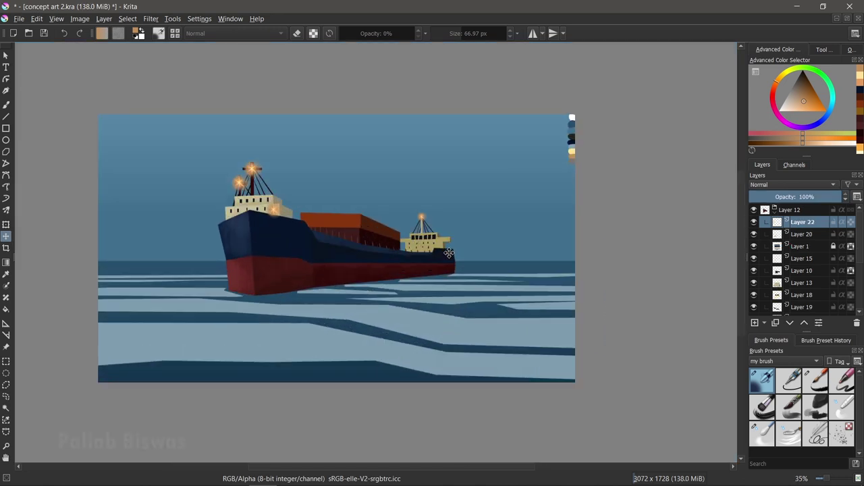
pyautogui.press('b')
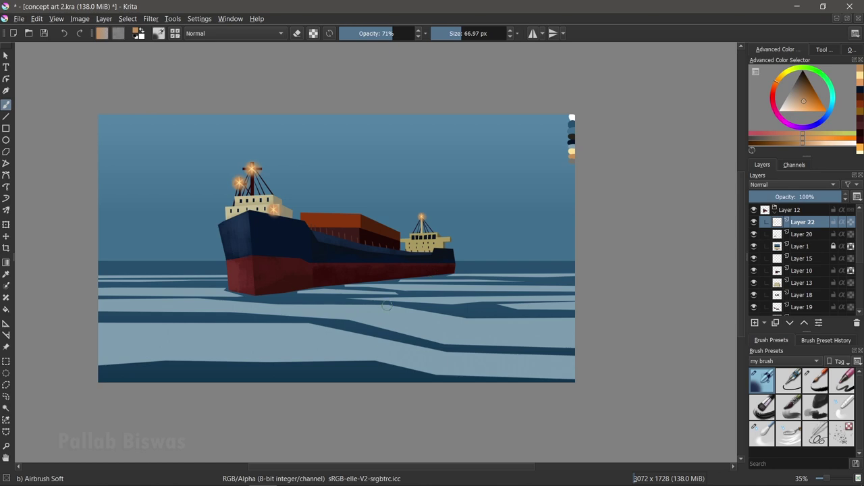
pyautogui.scroll(5, 453, 226)
pyautogui.scroll(-4, 459, 237)
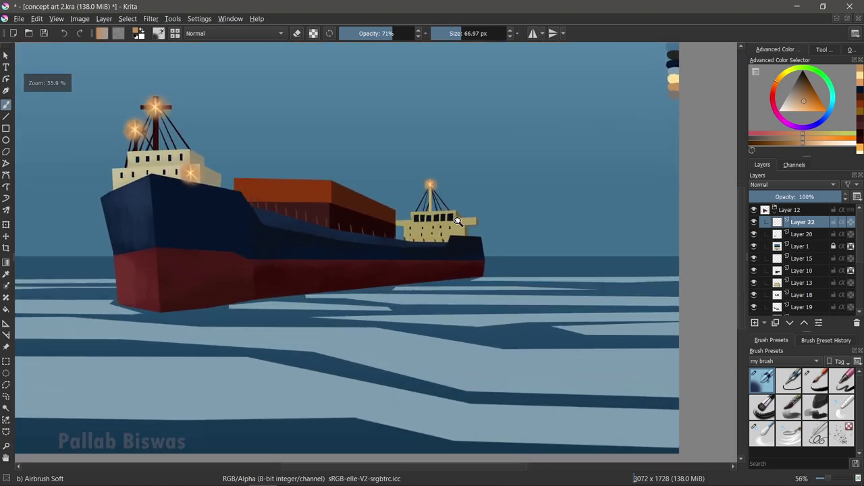
pyautogui.click(766, 210)
pyautogui.rightClick(802, 211)
pyautogui.click(776, 329)
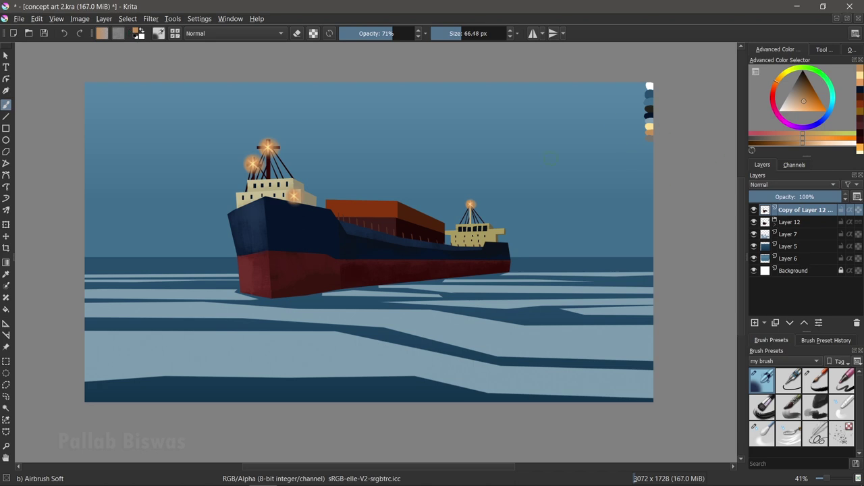
# Enlarge the rough ink brush, then briefly start and cancel a transform on the ship copy.
pyautogui.press('/')
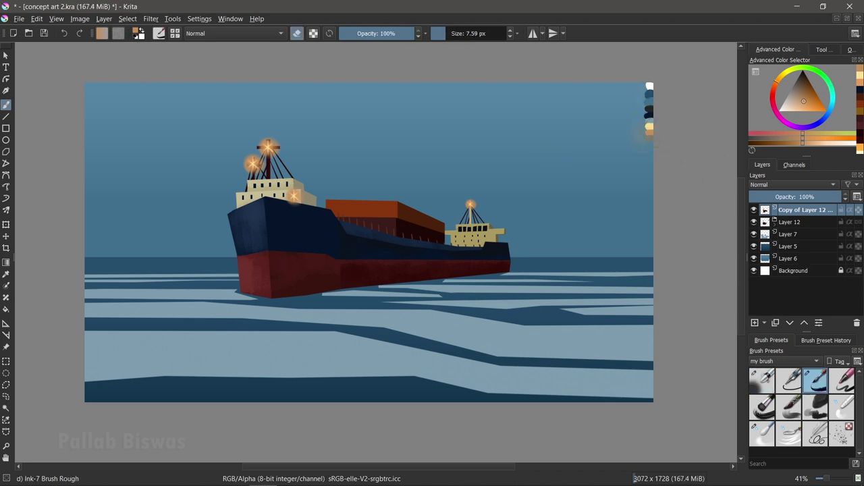
pyautogui.moveTo(646, 131); pyautogui.dragTo(628, 130)
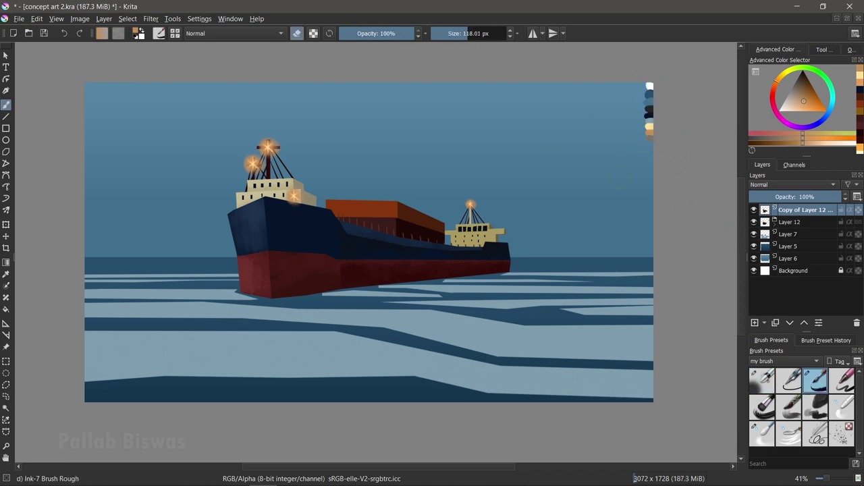
pyautogui.hotkey('ctrl', 't')
pyautogui.press('Return')
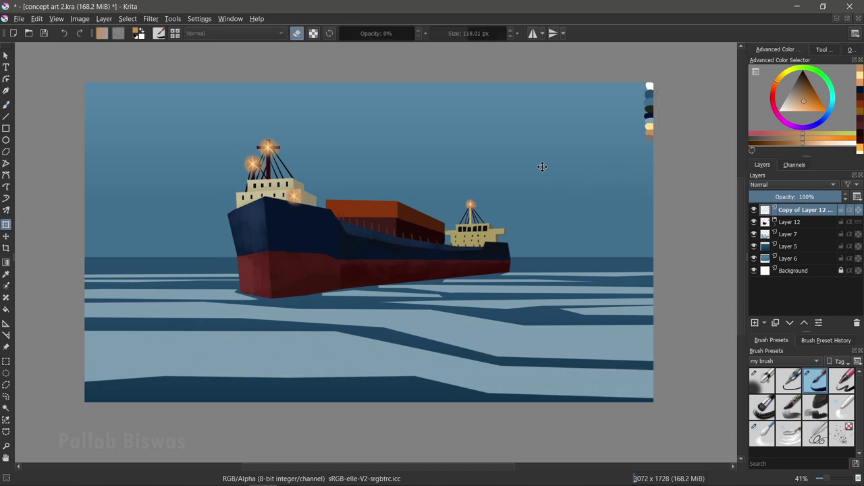
pyautogui.click(5, 384)
# Lasso the ship copy and flip it upside down beneath the hull, skewed and stretched to fit.
pyautogui.moveTo(276, 309); pyautogui.dragTo(509, 198)
pyautogui.moveTo(302, 133); pyautogui.dragTo(223, 154)
pyautogui.hotkey('ctrl', 't')
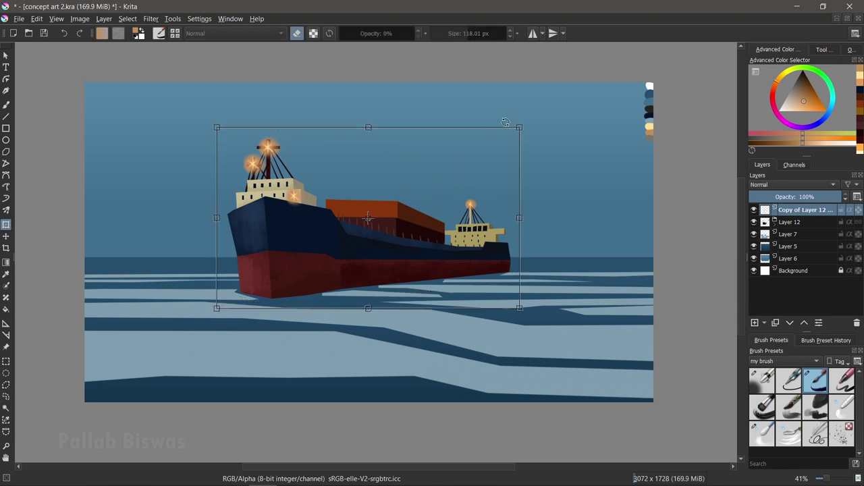
pyautogui.moveTo(369, 128); pyautogui.dragTo(369, 409)
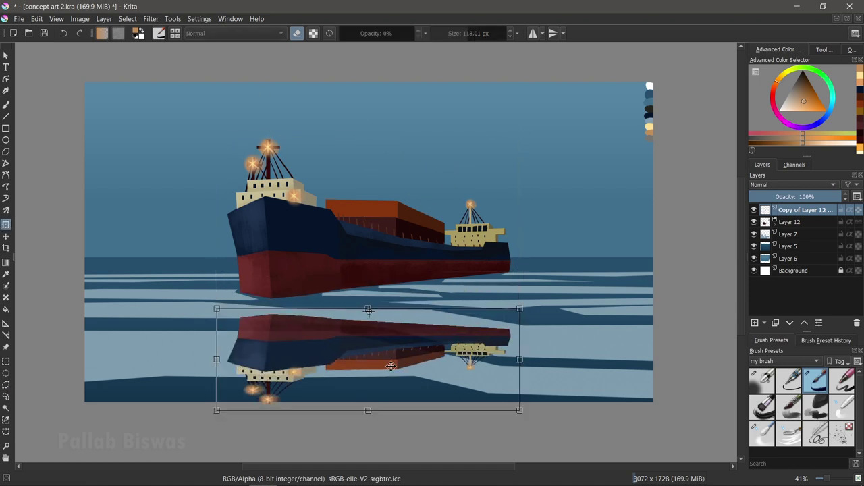
pyautogui.moveTo(399, 361); pyautogui.dragTo(398, 335)
pyautogui.hotkey('ctrl', 'z')
pyautogui.moveTo(368, 127); pyautogui.dragTo(368, 404)
pyautogui.moveTo(519, 308); pyautogui.dragTo(529, 247)
pyautogui.moveTo(527, 407)
pyautogui.mouseDown()
pyautogui.moveTo(516, 392)
pyautogui.moveTo(505, 396)
pyautogui.mouseUp()
pyautogui.press('Escape')
# Move the reflection below the ship layers and apply Motion Blur with angle 270, length 100.
pyautogui.click(790, 322)
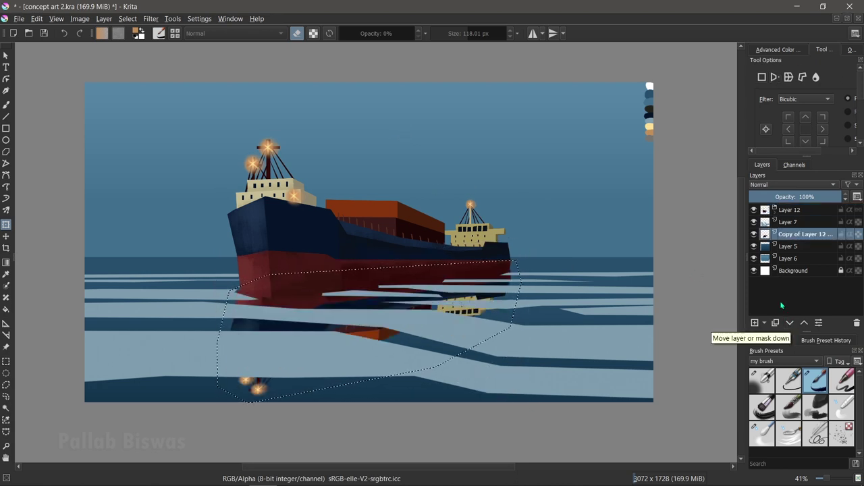
pyautogui.hotkey('ctrl', 'shift', 'a')
pyautogui.click(151, 18)
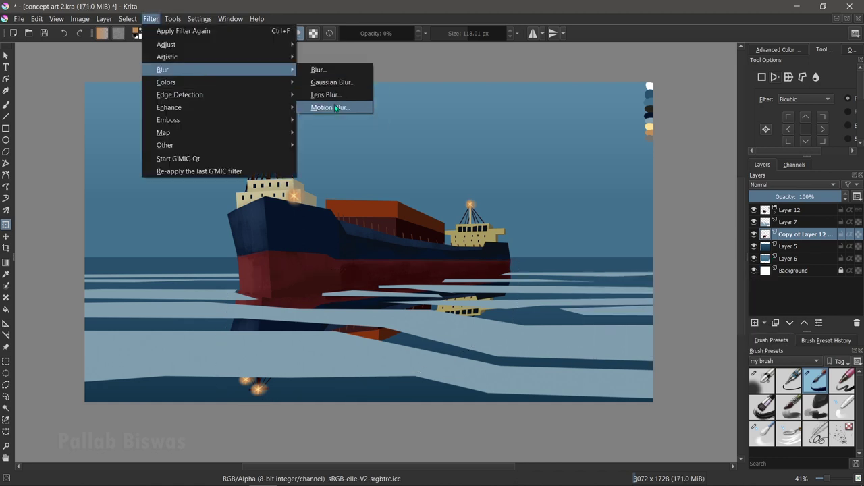
pyautogui.click(338, 101)
pyautogui.click(728, 208)
pyautogui.write('270')
pyautogui.press('Tab')
pyautogui.write('100')
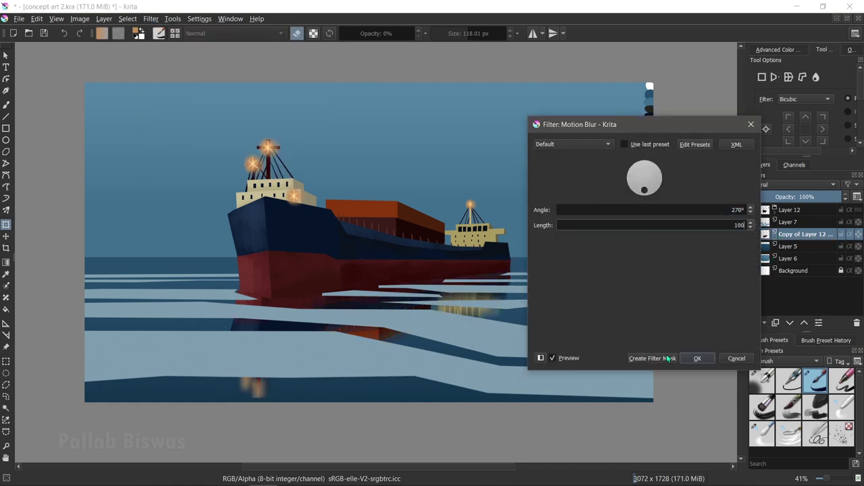
pyautogui.click(695, 358)
pyautogui.press('Insert')
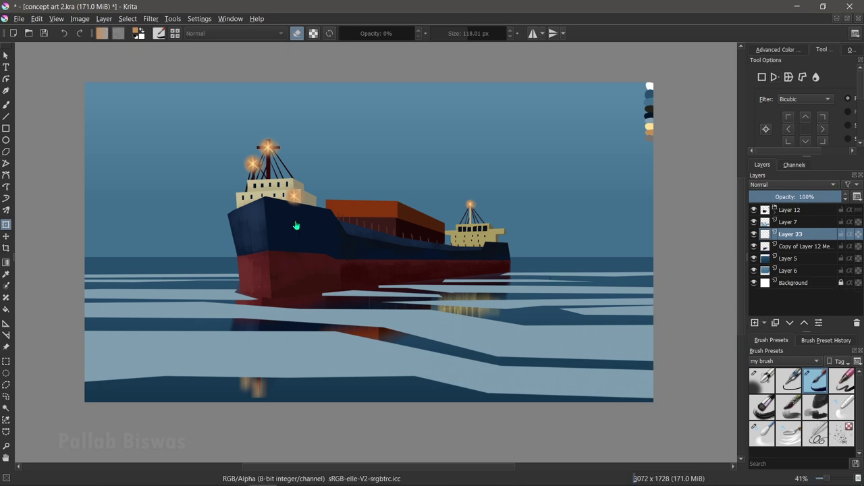
pyautogui.press('b')
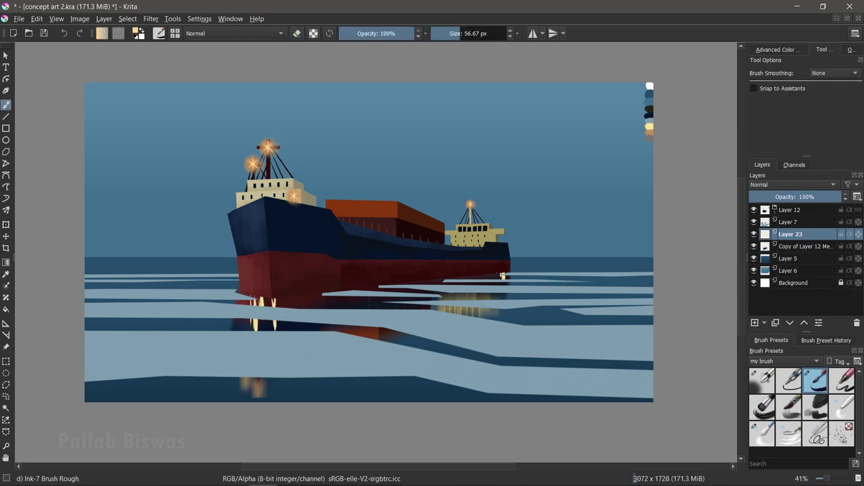
# On a new layer, airbrush orange glows into the water below the bow and stern.
pyautogui.press('/')
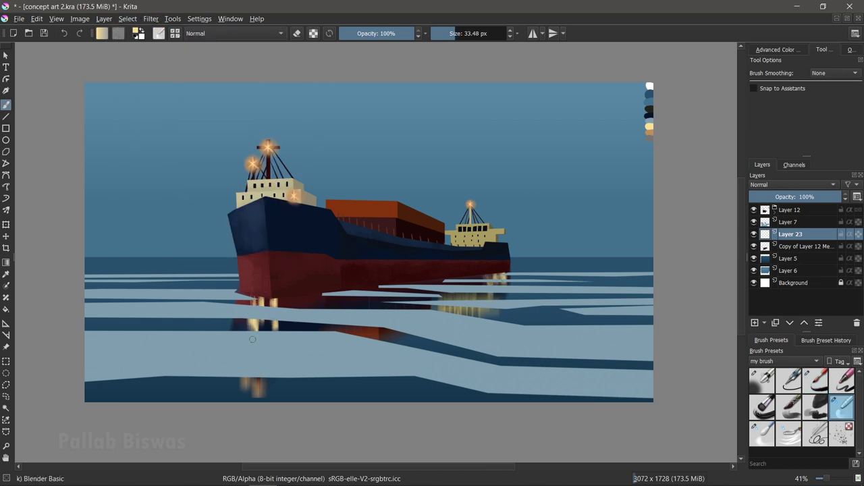
pyautogui.click(776, 50)
pyautogui.click(818, 111)
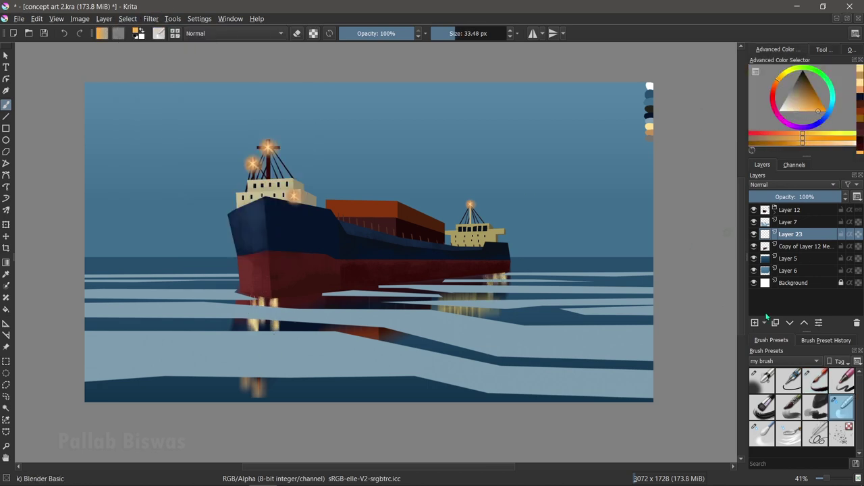
pyautogui.click(755, 322)
pyautogui.click(763, 380)
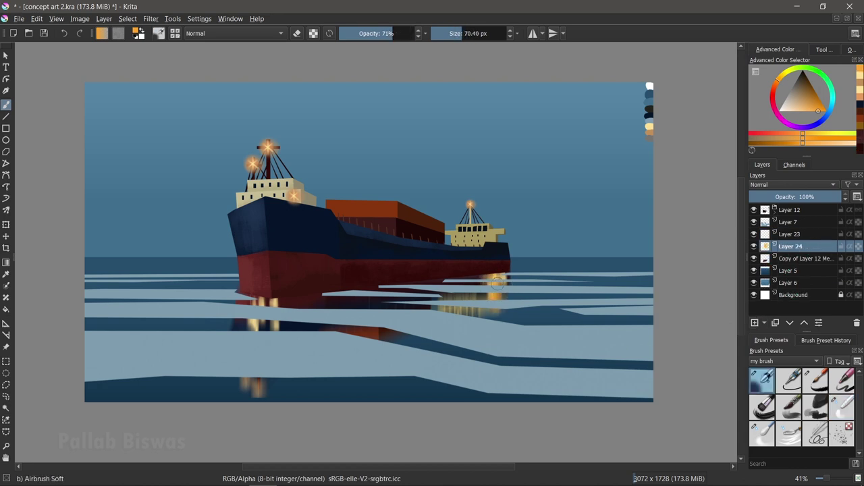
pyautogui.moveTo(276, 298); pyautogui.dragTo(252, 324)
pyautogui.moveTo(376, 306); pyautogui.dragTo(375, 292)
# Paint a pale yellow light streak on the water with the rough ink brush.
pyautogui.keyDown('ctrl'); pyautogui.click(503, 270); pyautogui.keyUp('ctrl')
pyautogui.click(816, 380)
pyautogui.moveTo(375, 307); pyautogui.dragTo(375, 292)
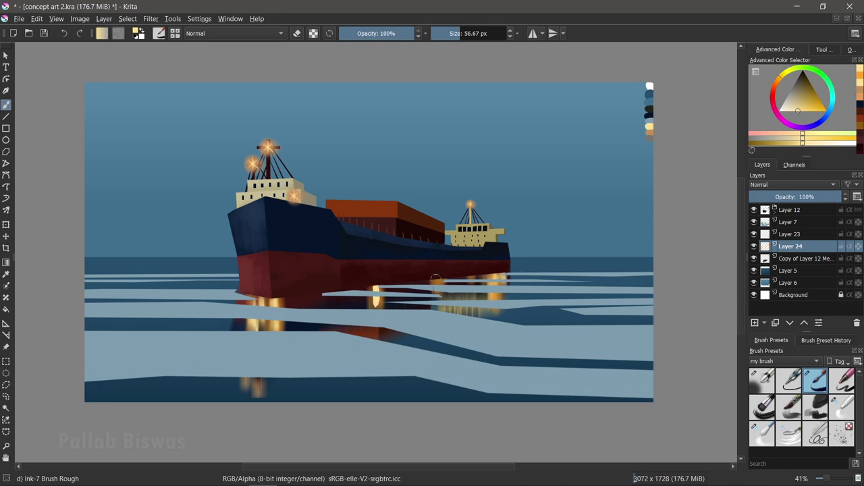
pyautogui.click(842, 405)
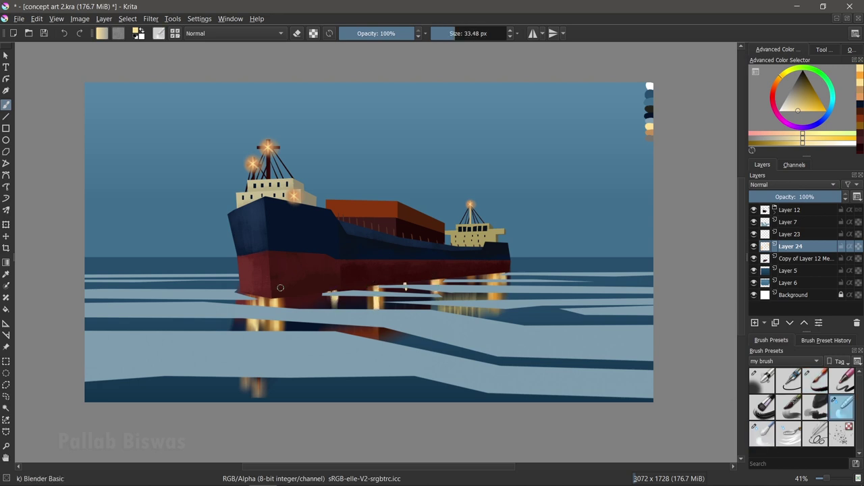
# Motion-blur the glows vertically with length 100 and set the layer to about 75% opacity.
pyautogui.click(150, 19)
pyautogui.moveTo(163, 70)
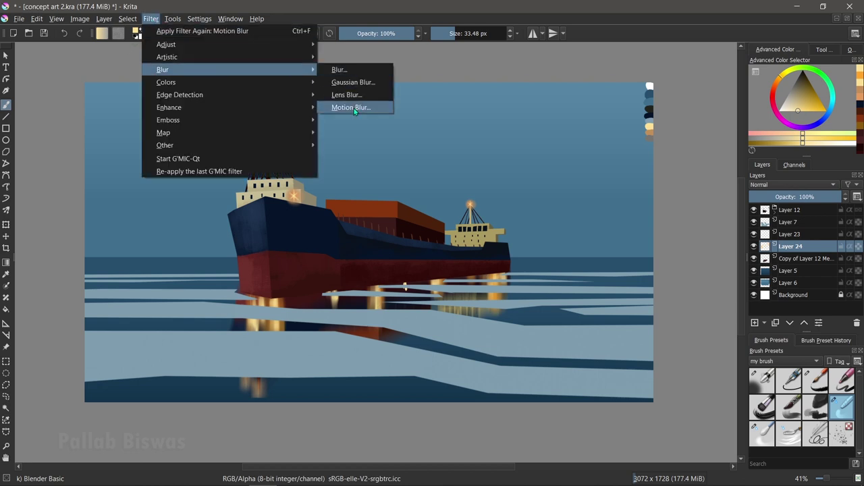
pyautogui.click(355, 108)
pyautogui.press('Tab')
pyautogui.write('100')
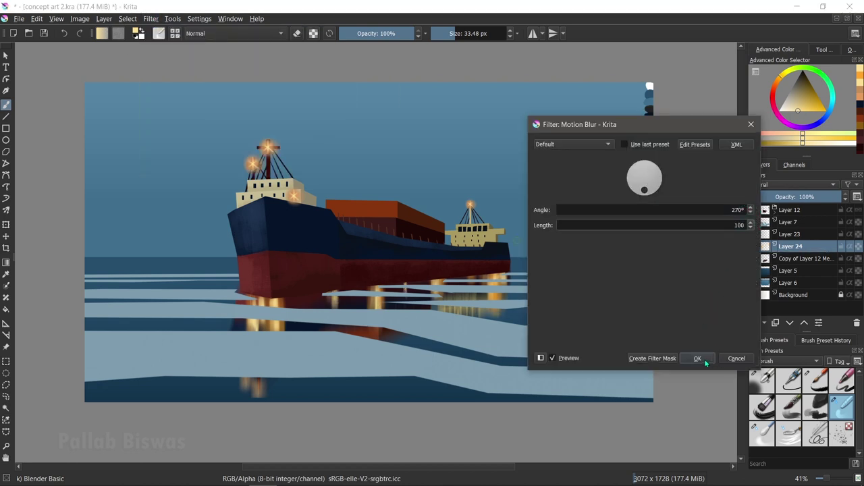
pyautogui.click(706, 363)
pyautogui.click(807, 197)
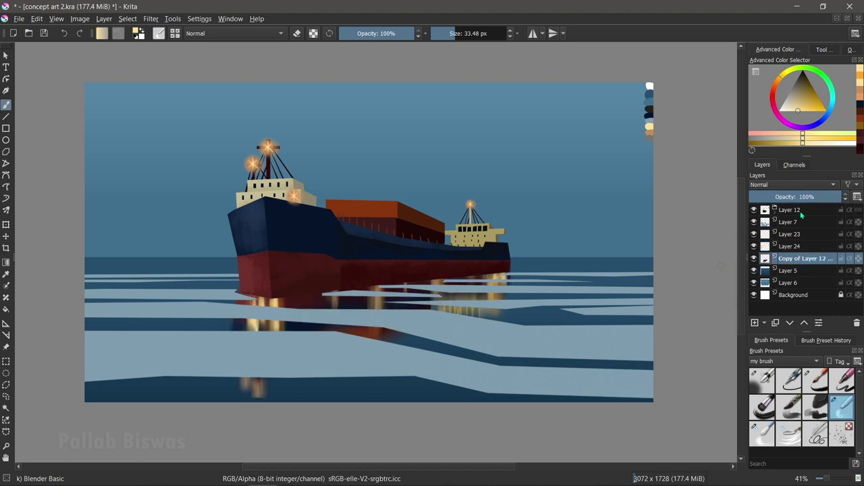
pyautogui.click(820, 197)
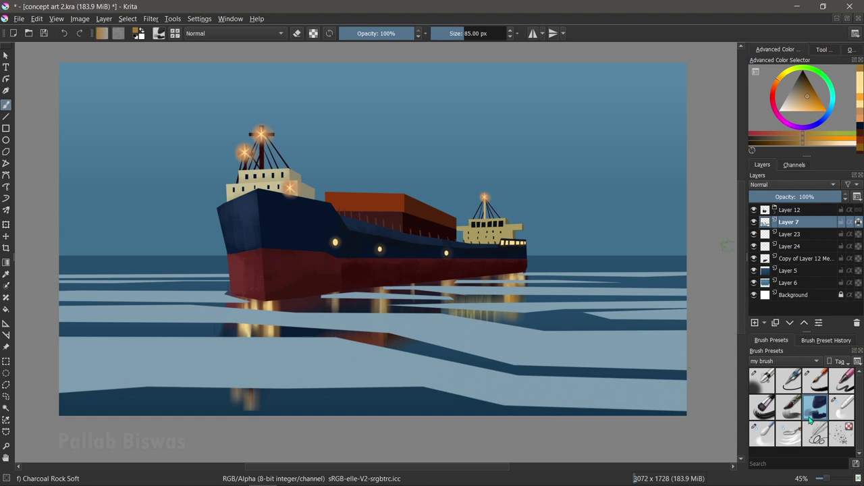
# Sample a pale yellow for the hull lights, then the light blue-grey ice colour.
pyautogui.keyDown('ctrl'); pyautogui.click(273, 312); pyautogui.keyUp('ctrl')
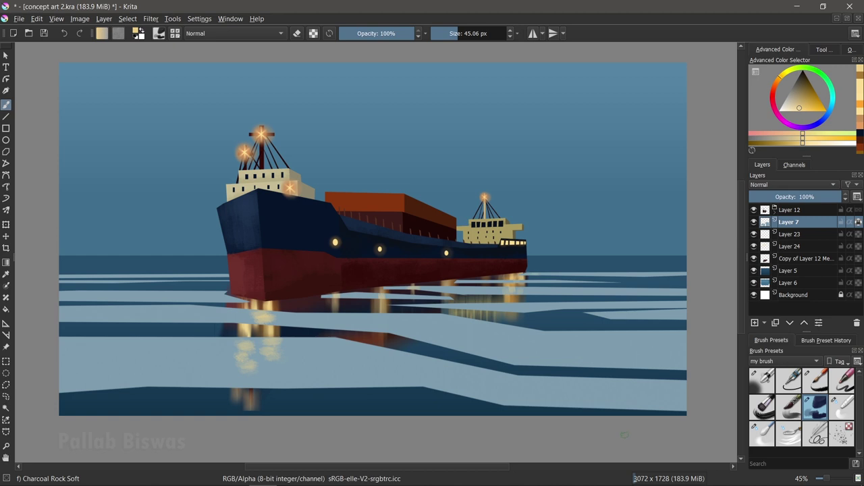
pyautogui.keyDown('ctrl'); pyautogui.click(271, 384); pyautogui.keyUp('ctrl')
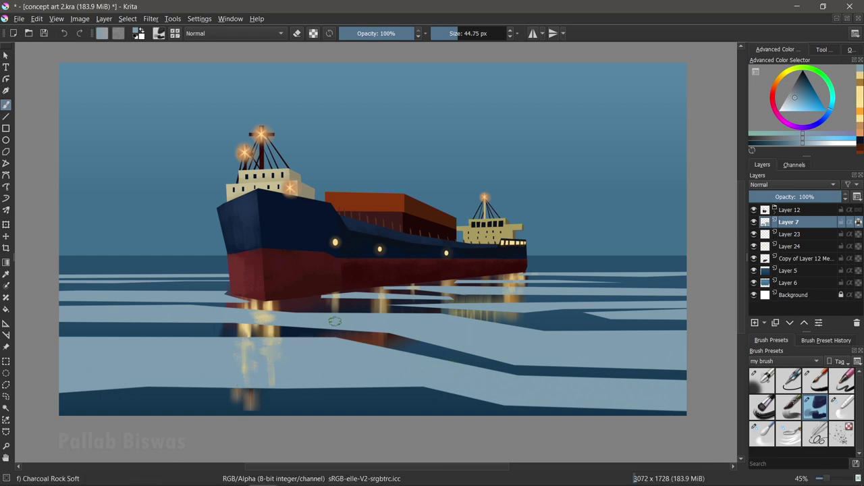
# Enlarge the brush and paint rough textured strokes across the lower and middle ice bands.
pyautogui.moveTo(413, 338)
pyautogui.mouseDown()
pyautogui.moveTo(519, 349)
pyautogui.moveTo(543, 382)
pyautogui.moveTo(613, 404)
pyautogui.mouseUp()
pyautogui.moveTo(365, 378)
pyautogui.mouseDown()
pyautogui.moveTo(176, 375)
pyautogui.moveTo(218, 359)
pyautogui.mouseUp()
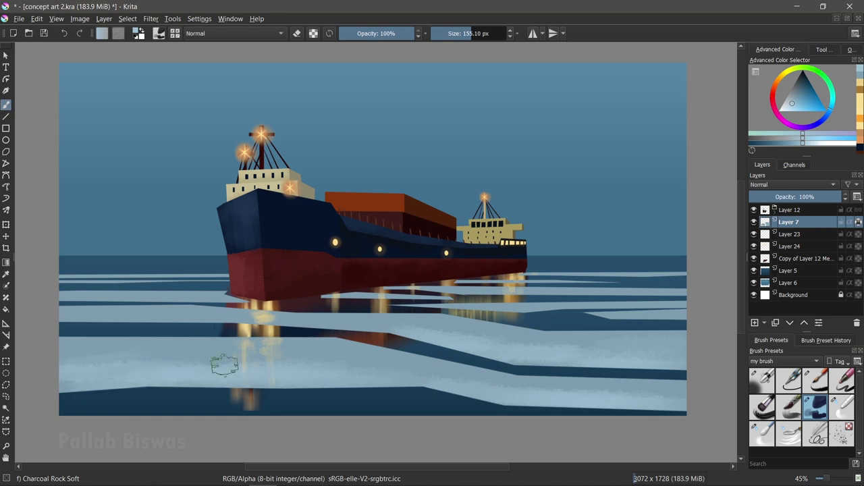
pyautogui.moveTo(68, 323); pyautogui.dragTo(432, 320)
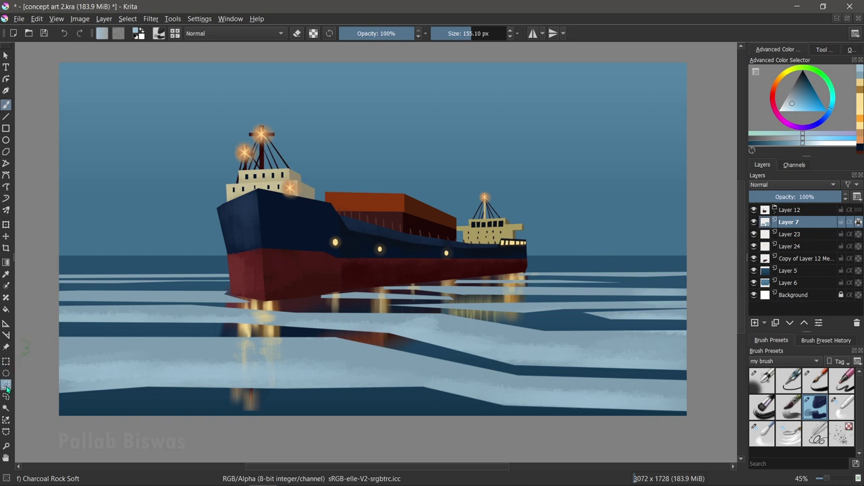
# Outline the bottom ice band, paint it darker blue, and clear the selection.
pyautogui.moveTo(159, 383)
pyautogui.mouseDown()
pyautogui.moveTo(419, 390)
pyautogui.moveTo(282, 386)
pyautogui.mouseUp()
pyautogui.moveTo(513, 405); pyautogui.dragTo(695, 409)
pyautogui.moveTo(62, 397); pyautogui.dragTo(59, 395)
pyautogui.press('b')
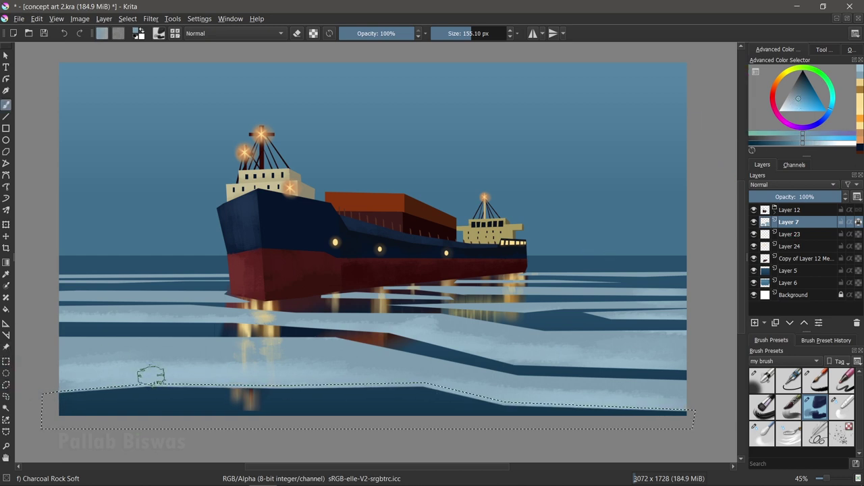
pyautogui.keyDown('ctrl'); pyautogui.click(428, 349); pyautogui.keyUp('ctrl')
pyautogui.moveTo(193, 377); pyautogui.dragTo(476, 387)
pyautogui.hotkey('ctrl', 'shift', 'a')
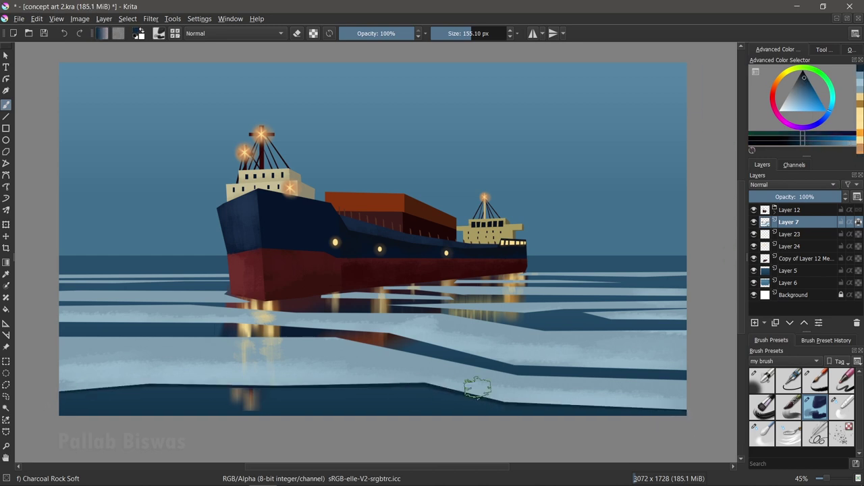
# Outline the next ice band with a freehand selection.
pyautogui.click(6, 385)
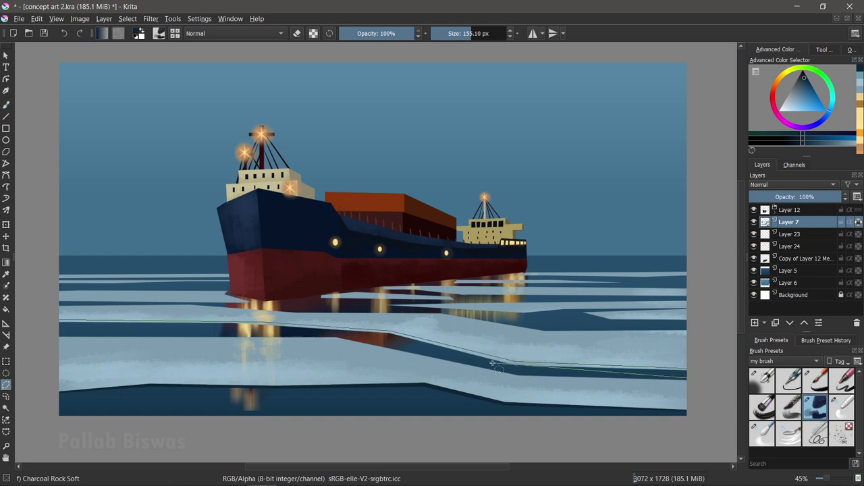
pyautogui.press('b')
pyautogui.moveTo(515, 365)
pyautogui.mouseDown()
pyautogui.moveTo(42, 326)
pyautogui.moveTo(674, 360)
pyautogui.mouseUp()
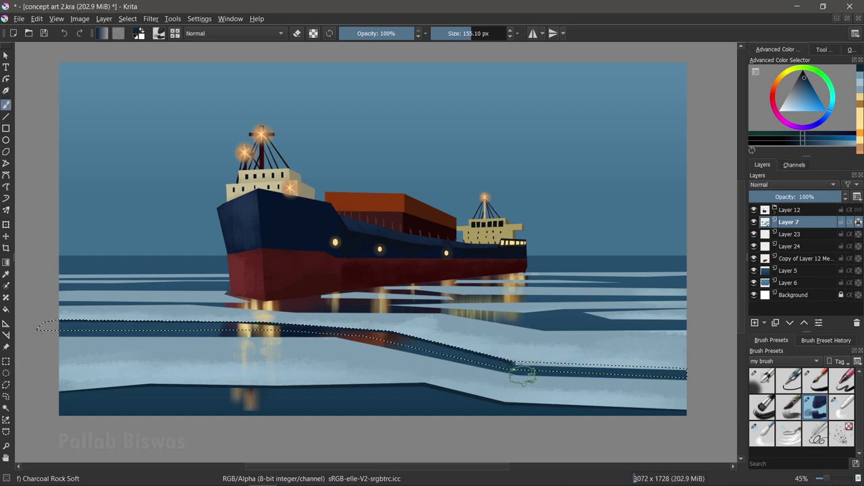